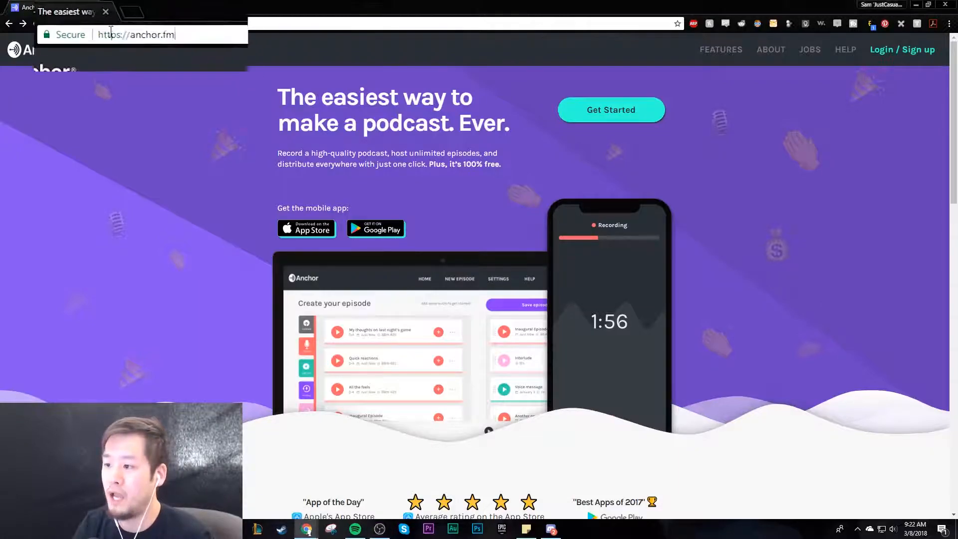
- Open the login page of the anchor.fm site
left_click(126, 31)
left_click(199, 24)
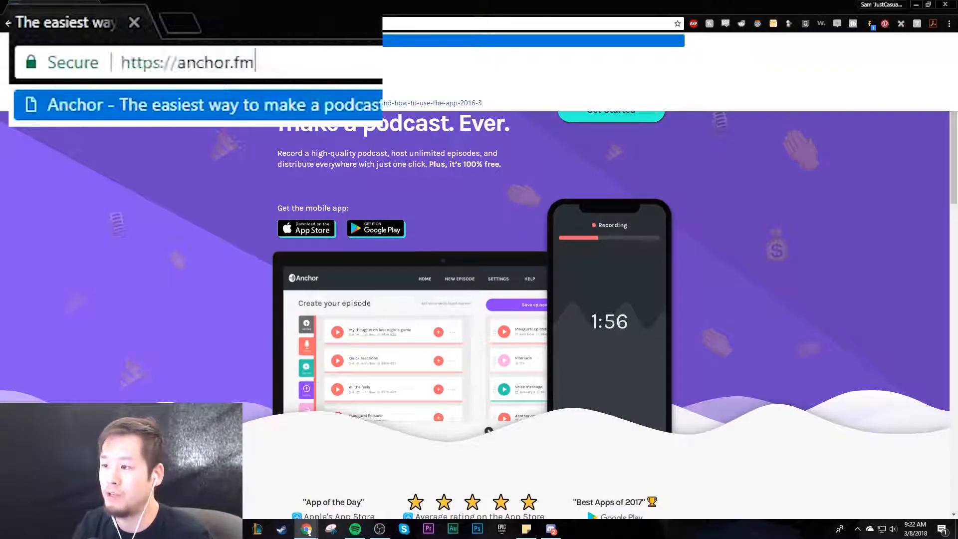
left_click(144, 243)
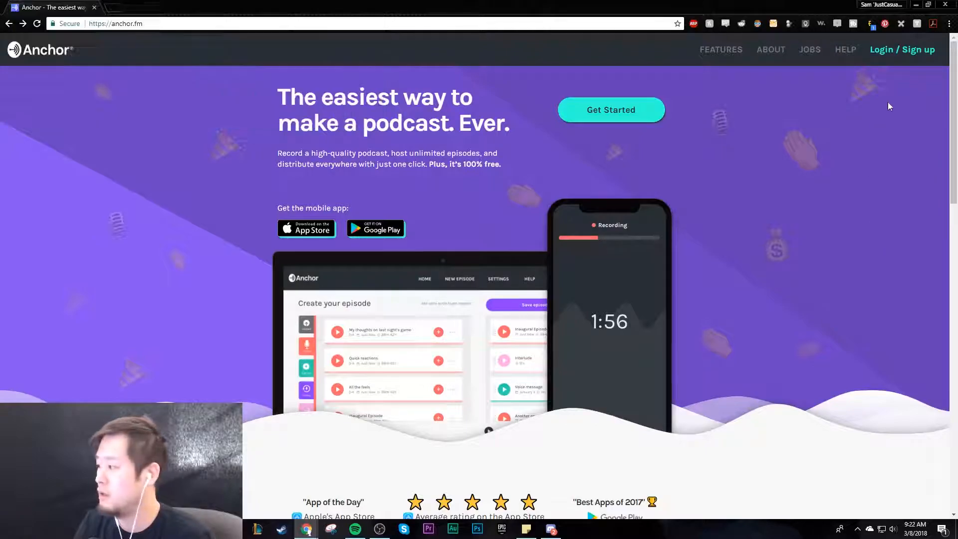
left_click(913, 50)
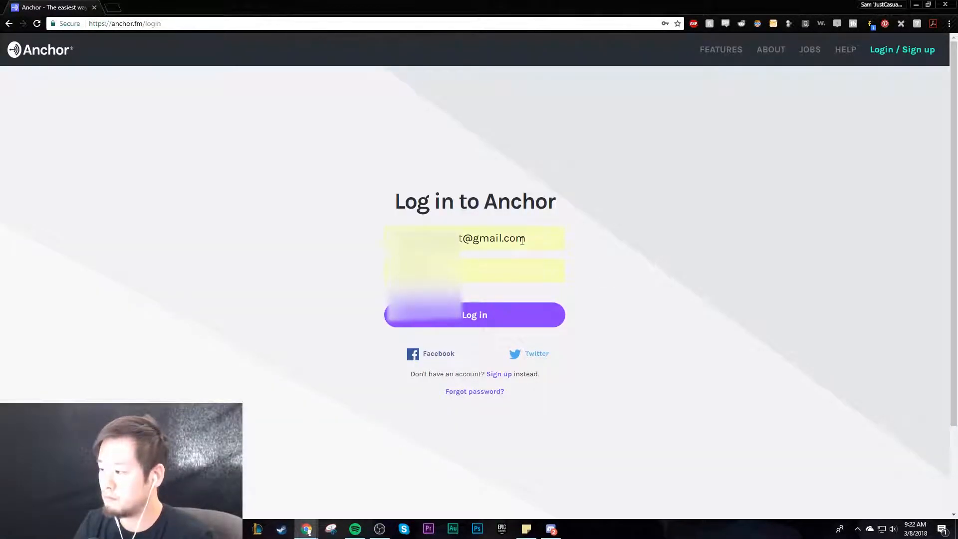
- Log in to Anchor with the prefilled account e-mail and password
left_click_drag(522, 241, 348, 242)
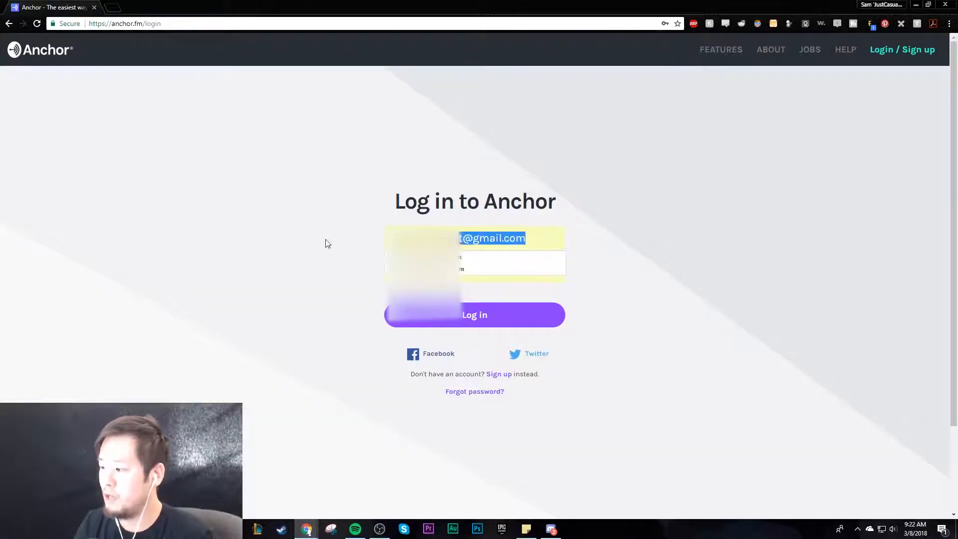
left_click(490, 278)
left_click(642, 238)
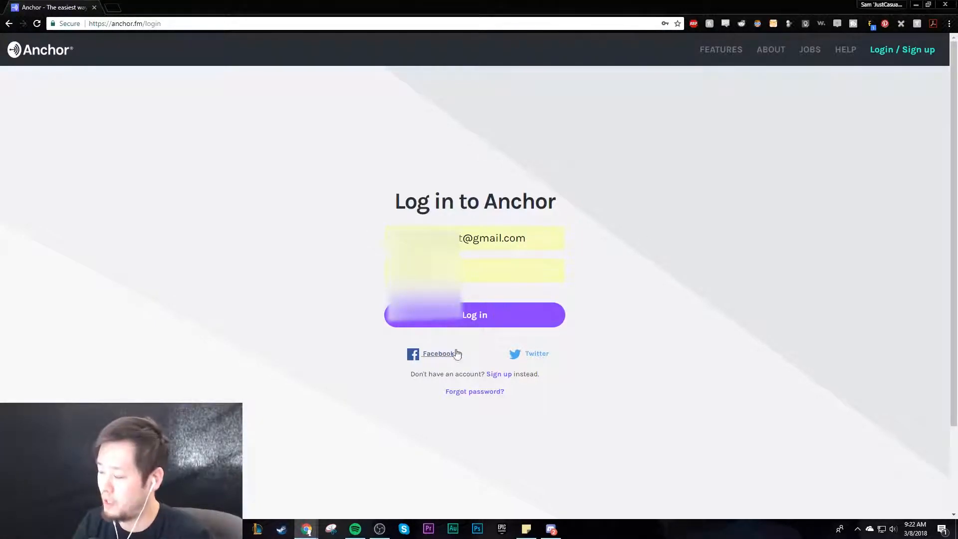
left_click(492, 314)
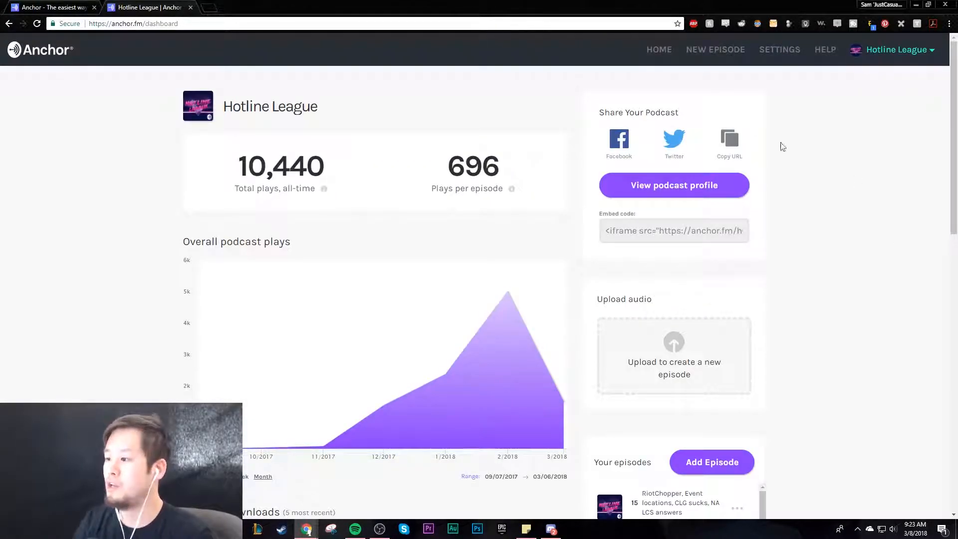
- Examine the dashboard's overall podcast plays, episode downloads and the breakdown of how people listen to the podcast
scroll(791, 241, "down", 2)
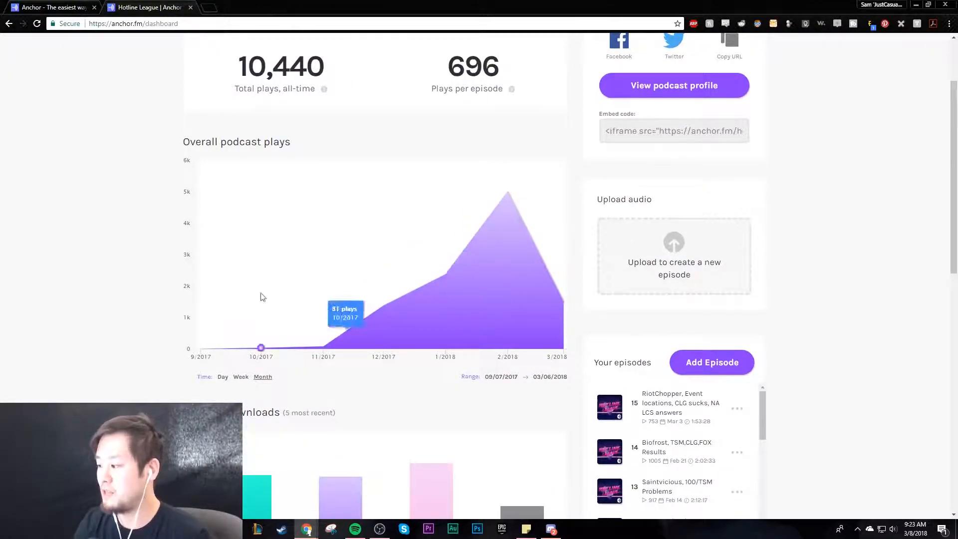
scroll(150, 294, "down", 3)
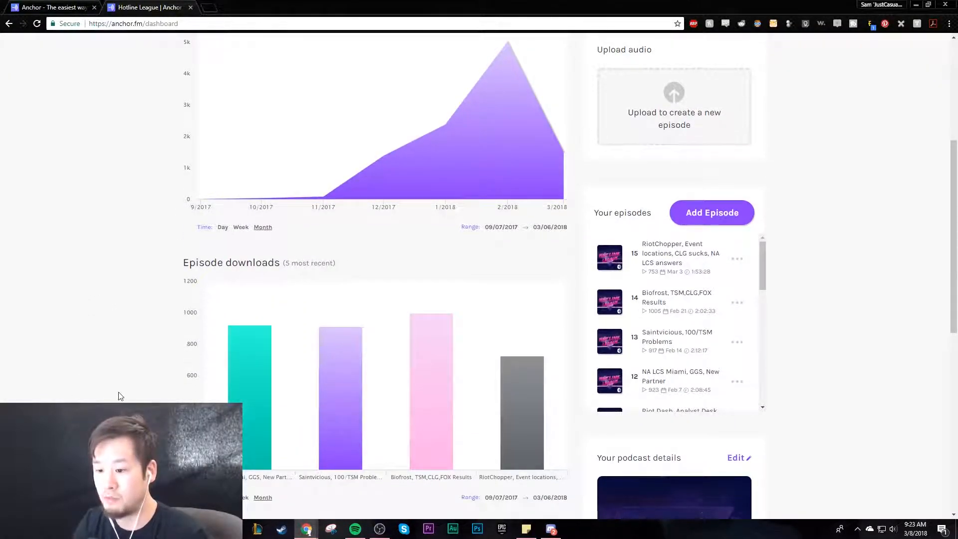
scroll(116, 394, "down", 9)
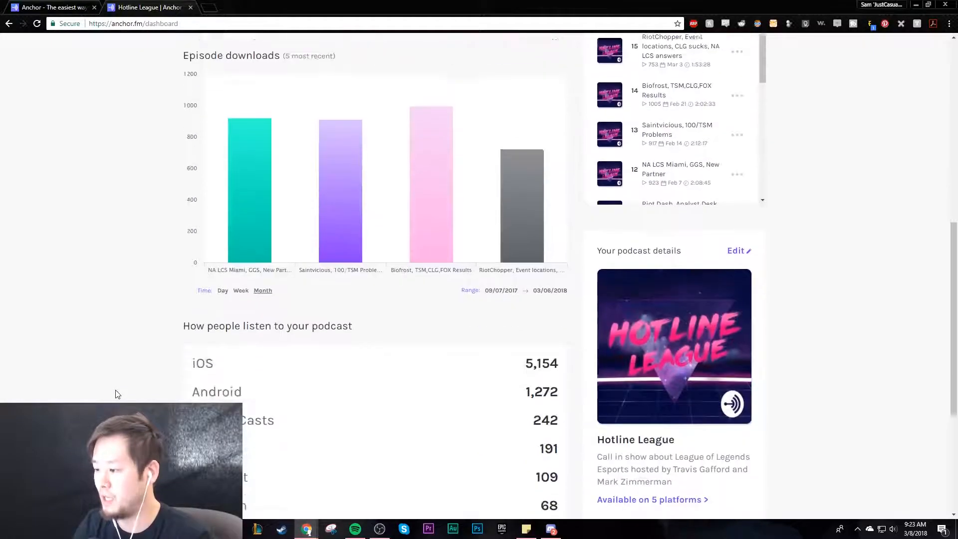
left_click_drag(195, 127, 556, 325)
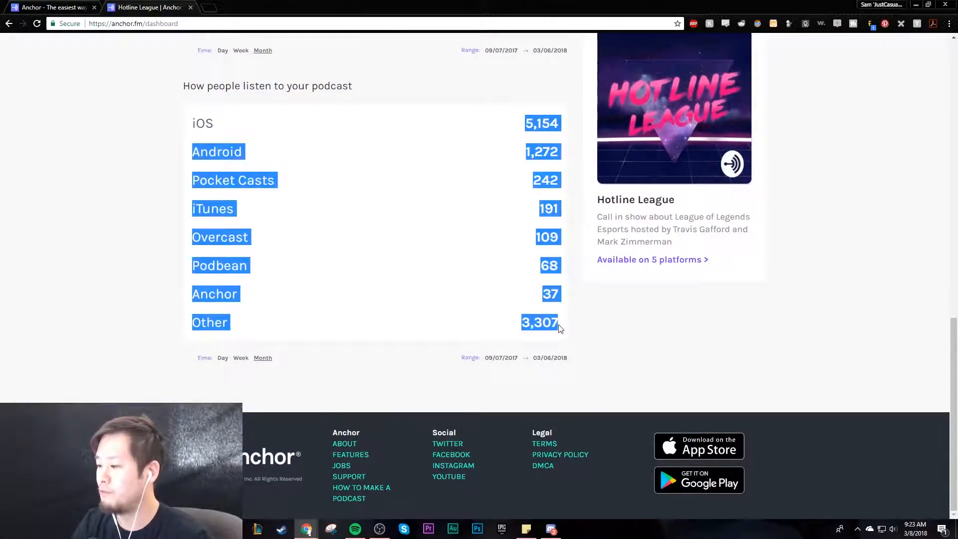
left_click(226, 285)
scroll(251, 415, "up", 1)
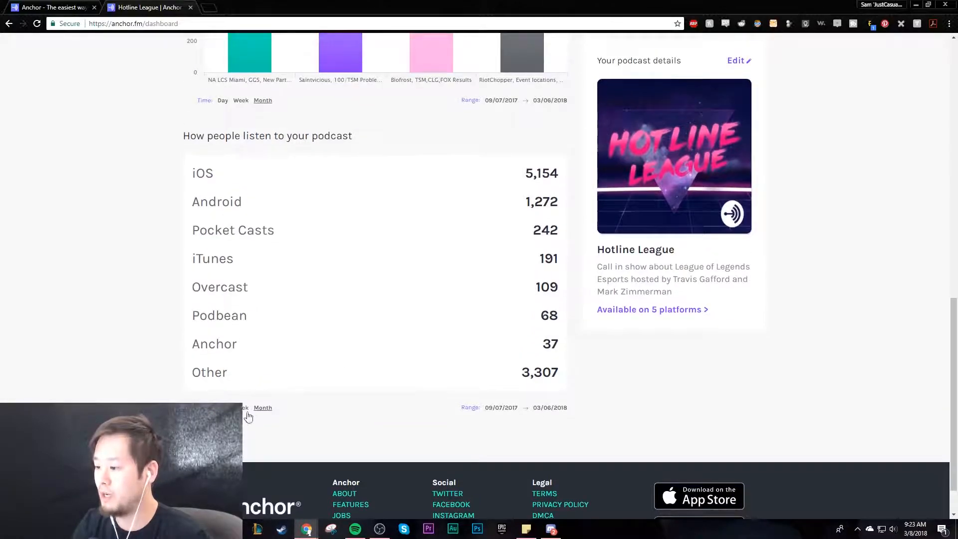
scroll(546, 399, "up", 6)
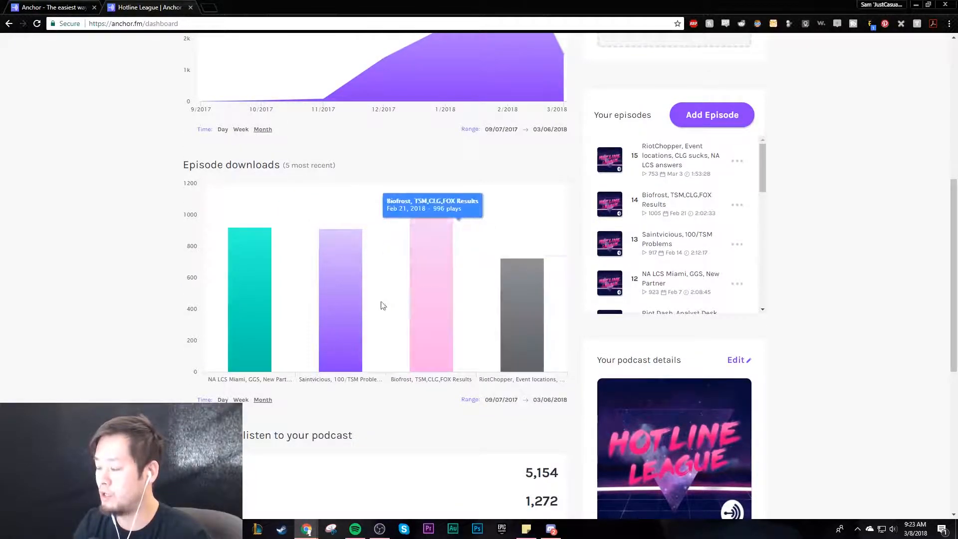
scroll(548, 324, "up", 4)
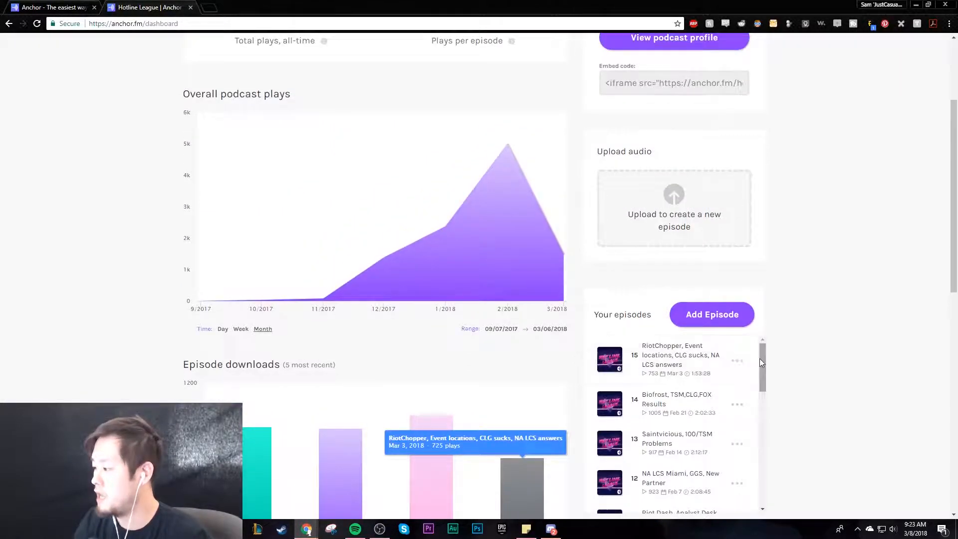
- Look through the podcast's episode list from the newest to the oldest episode and back
left_click_drag(759, 357, 761, 391)
scroll(753, 399, "down", 6)
scroll(819, 383, "down", 3)
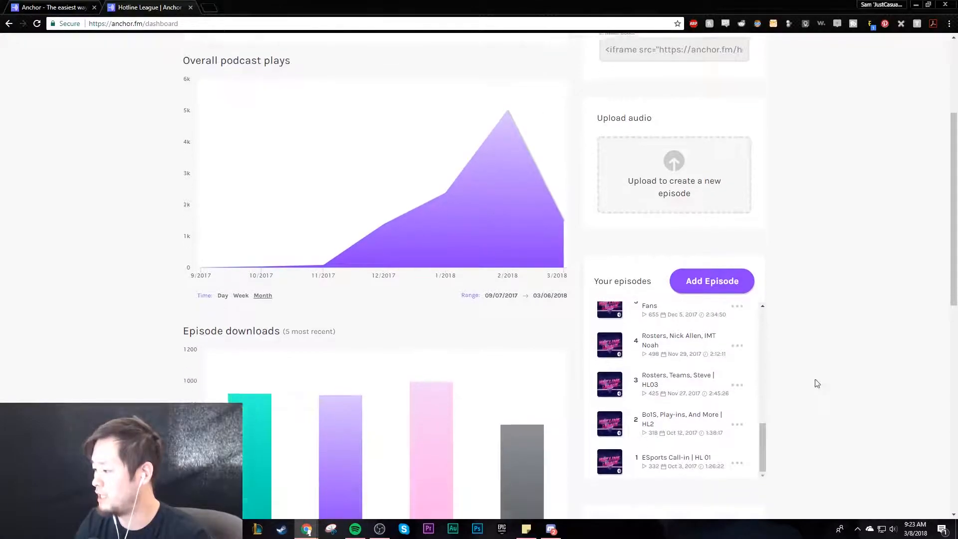
left_click_drag(761, 333, 761, 219)
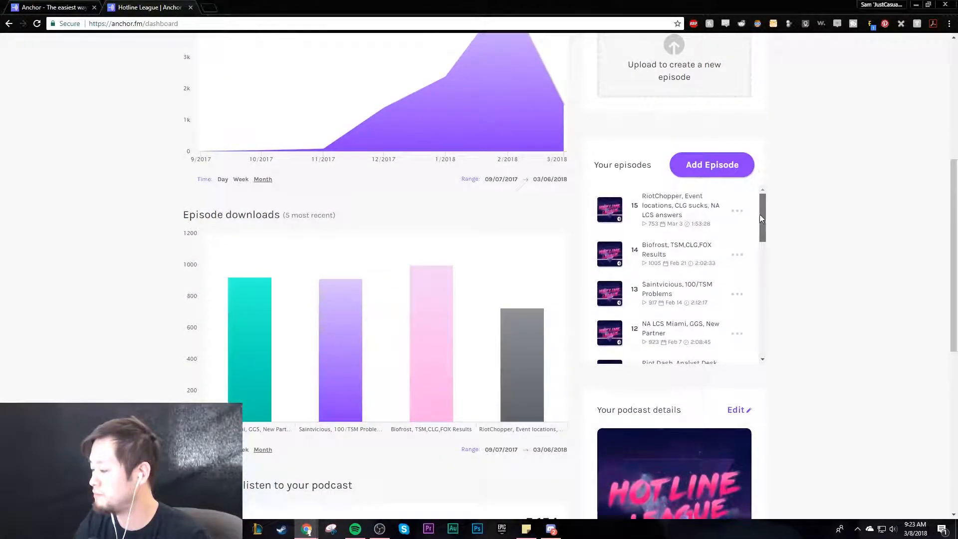
- Open the podcast details for editing and review the podcast name, description, profile URL and author
scroll(786, 216, "down", 4)
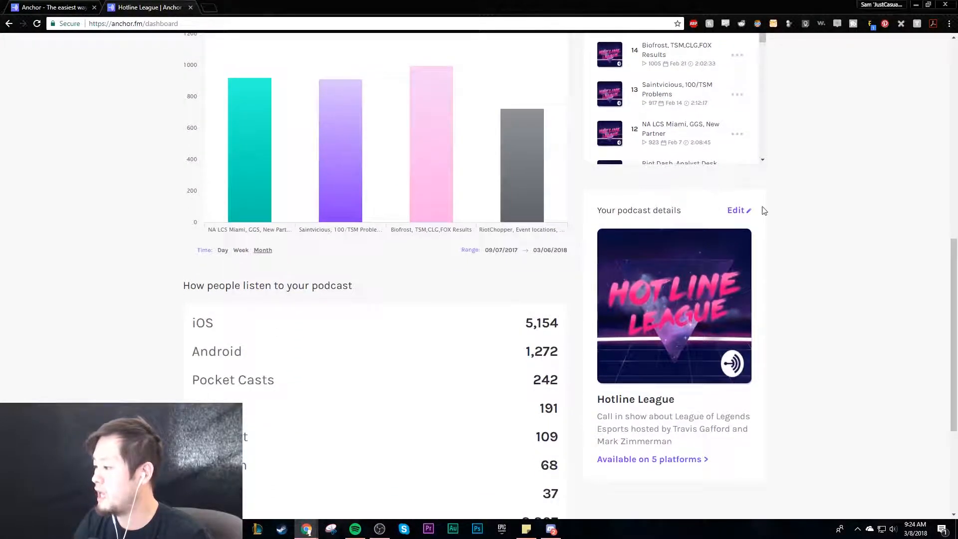
left_click(737, 210)
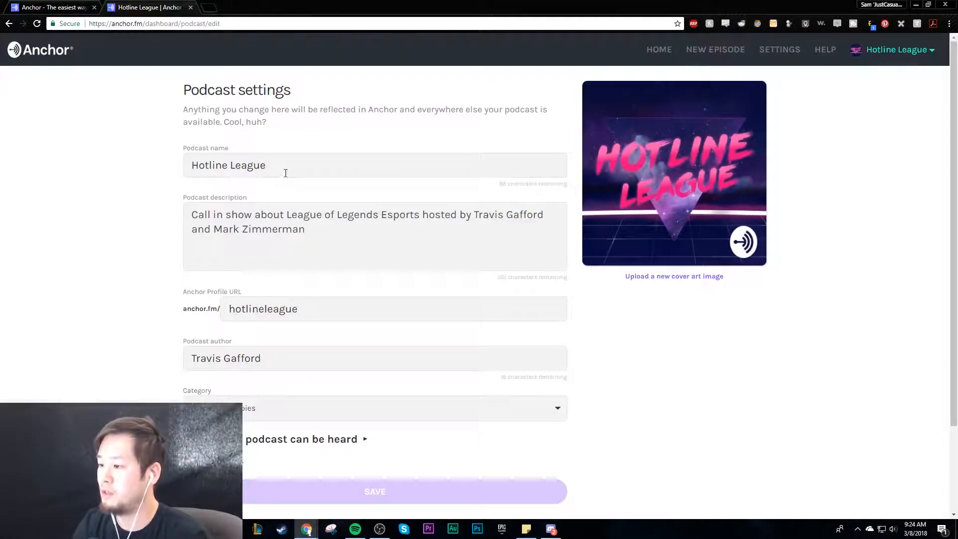
left_click_drag(284, 170, 186, 205)
left_click(327, 267)
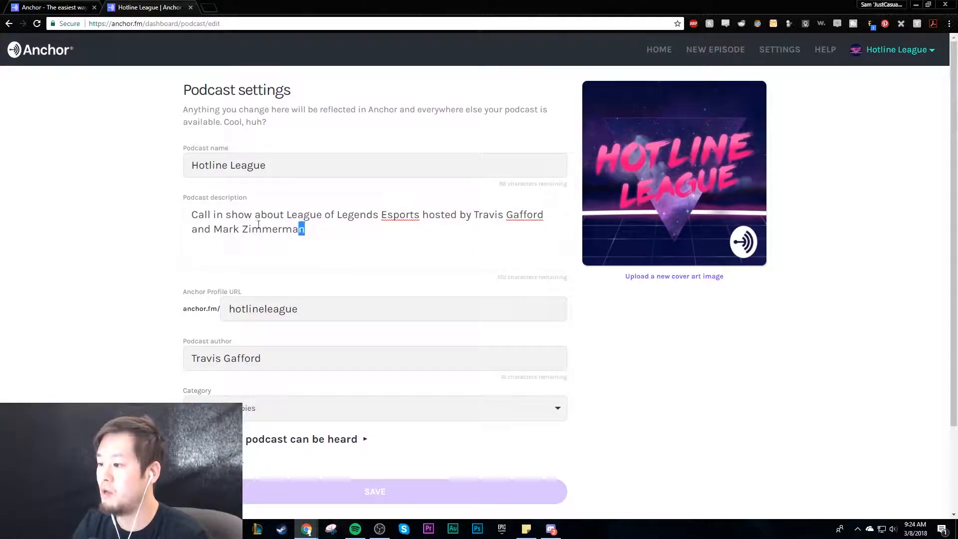
left_click(94, 269)
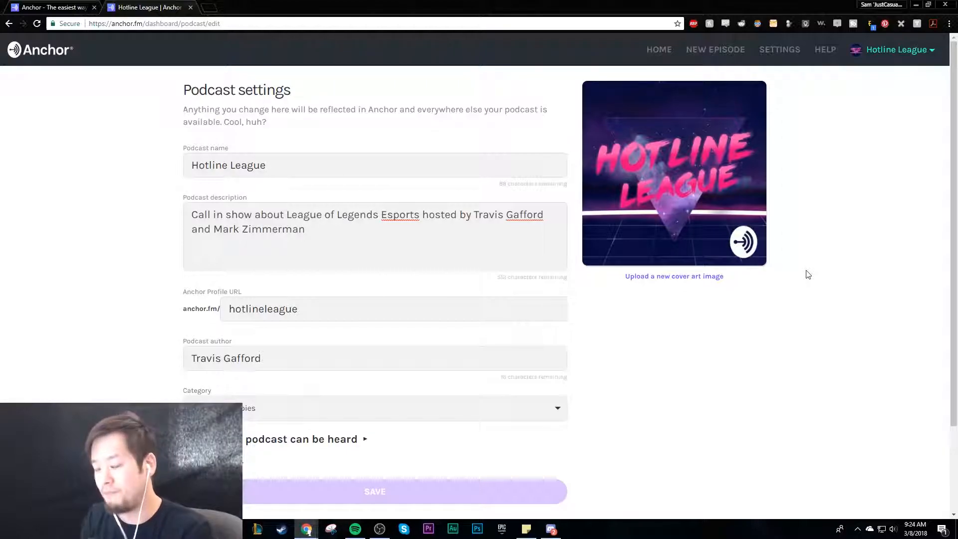
left_click_drag(320, 308, 114, 345)
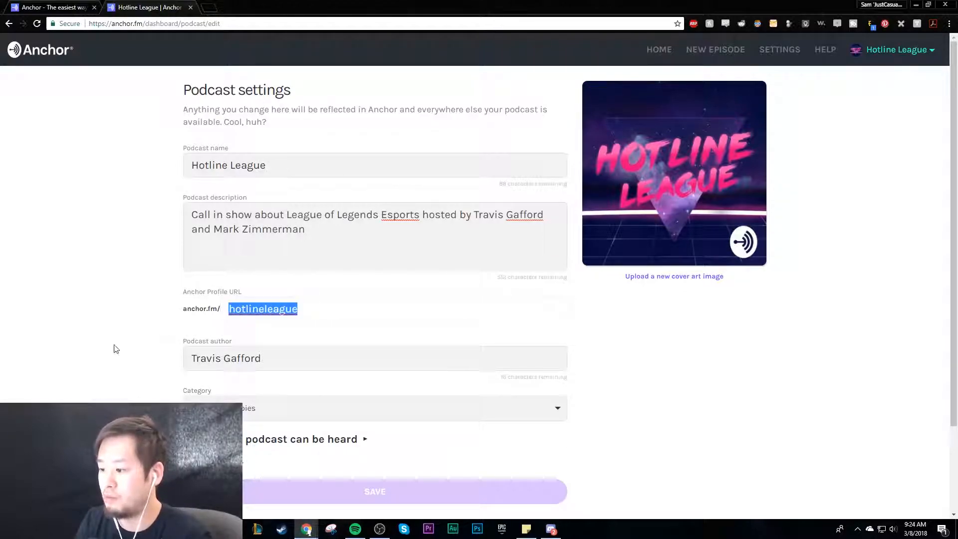
left_click(114, 349)
left_click_drag(259, 358, 156, 362)
left_click(166, 370)
- Set the podcast category to Video Games
scroll(532, 325, "down", 2)
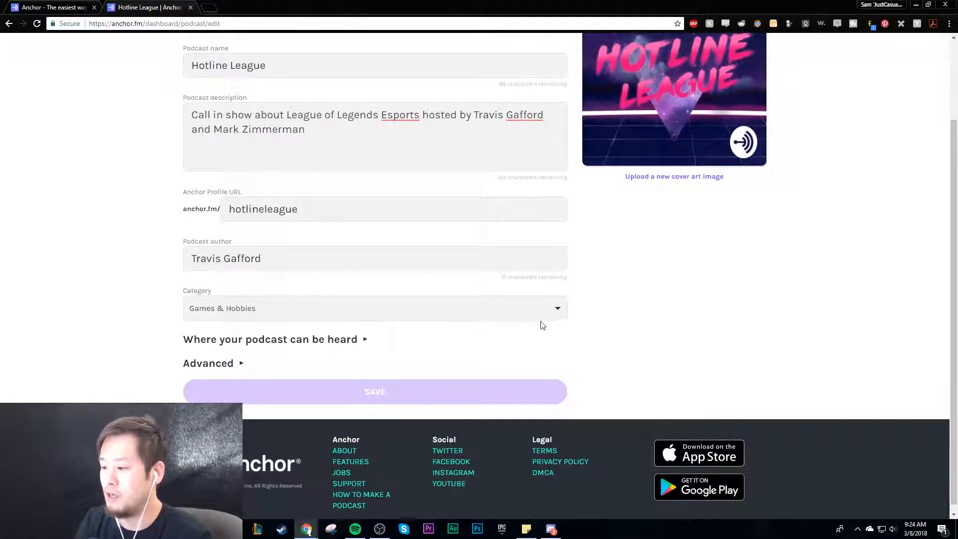
left_click(551, 309)
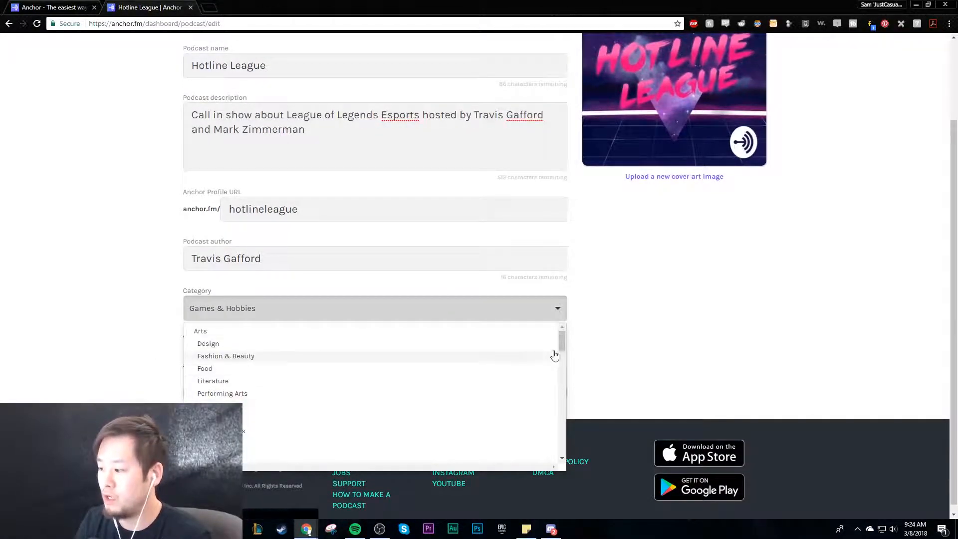
left_click_drag(564, 341, 561, 375)
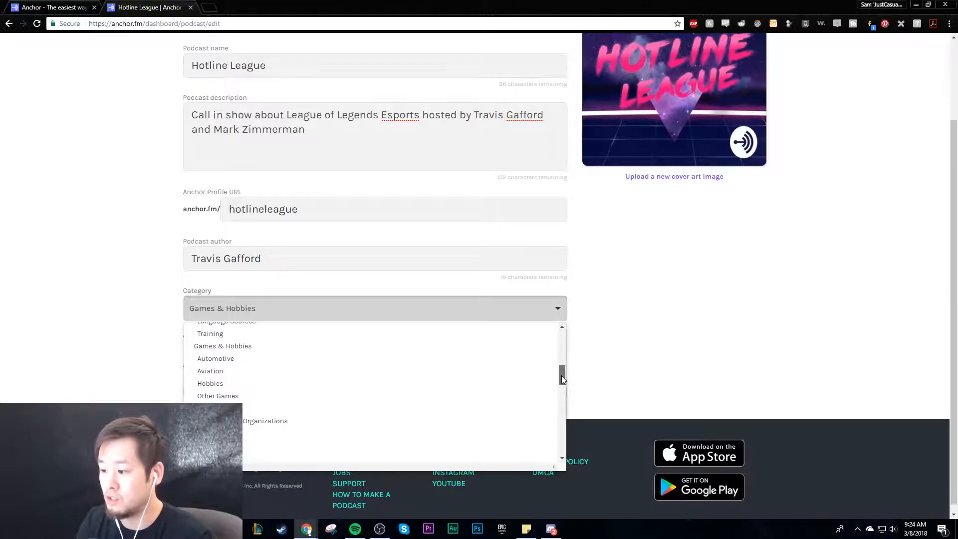
left_click_drag(562, 380, 563, 372)
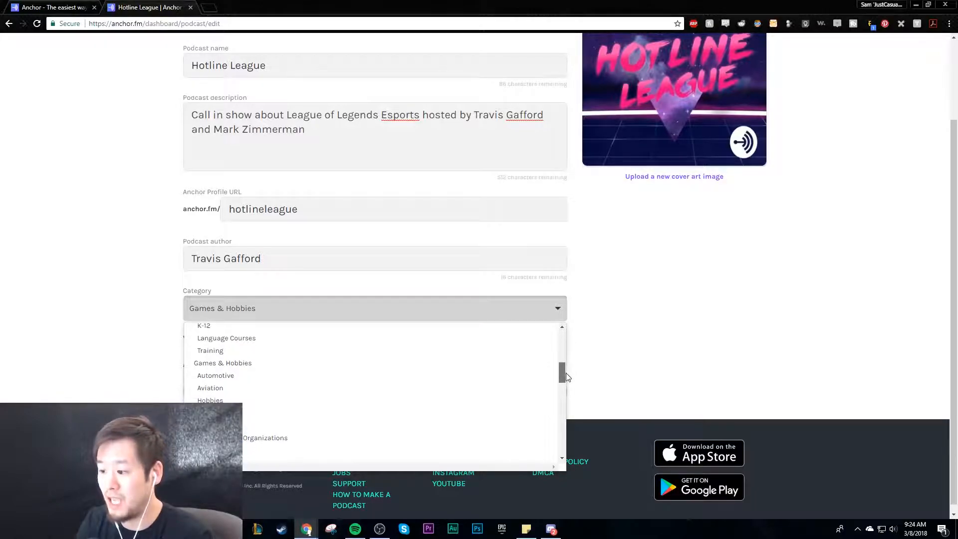
left_click(243, 426)
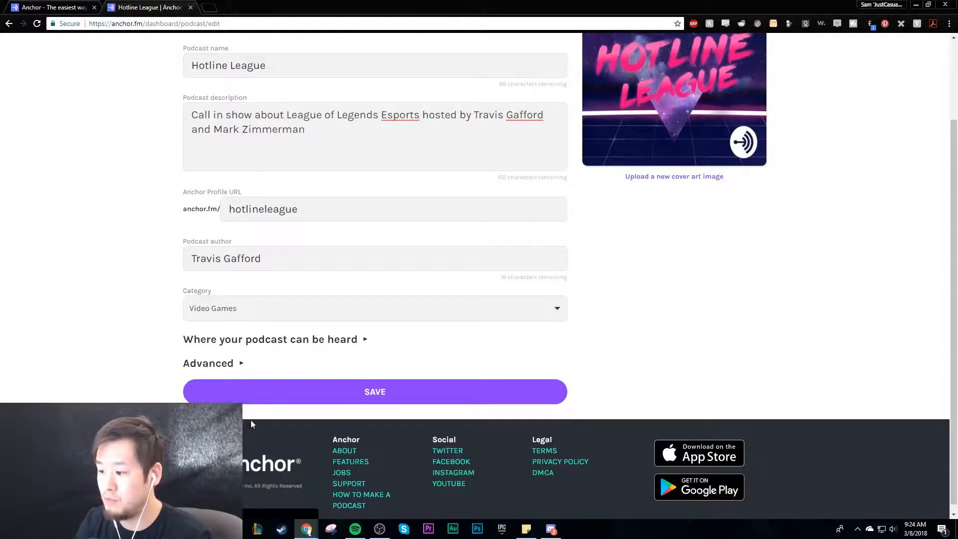
- Browse the remaining podcast categories down to Technology without choosing another one
left_click(556, 309)
mouse_move(561, 371)
left_mouse_down()
mouse_move(555, 426)
mouse_move(564, 439)
left_mouse_up()
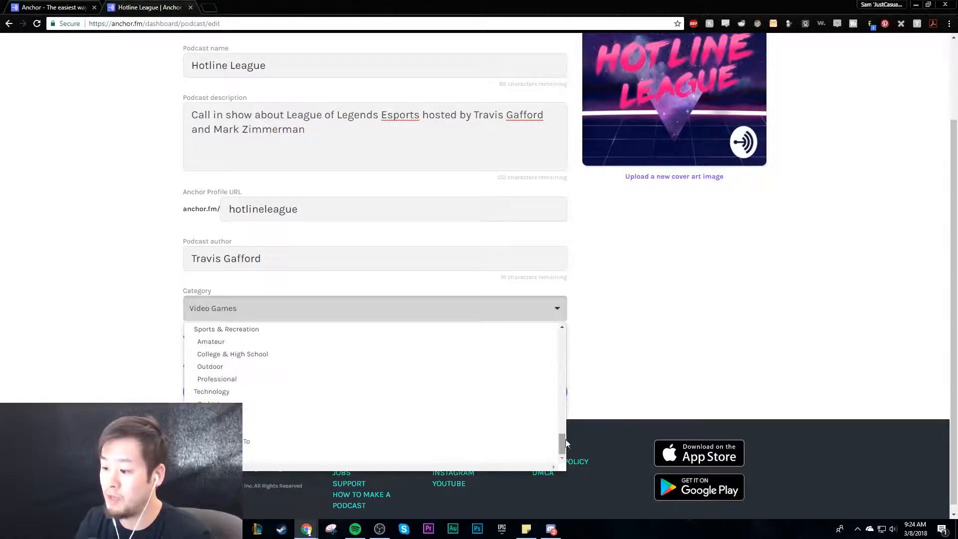
left_click(621, 385)
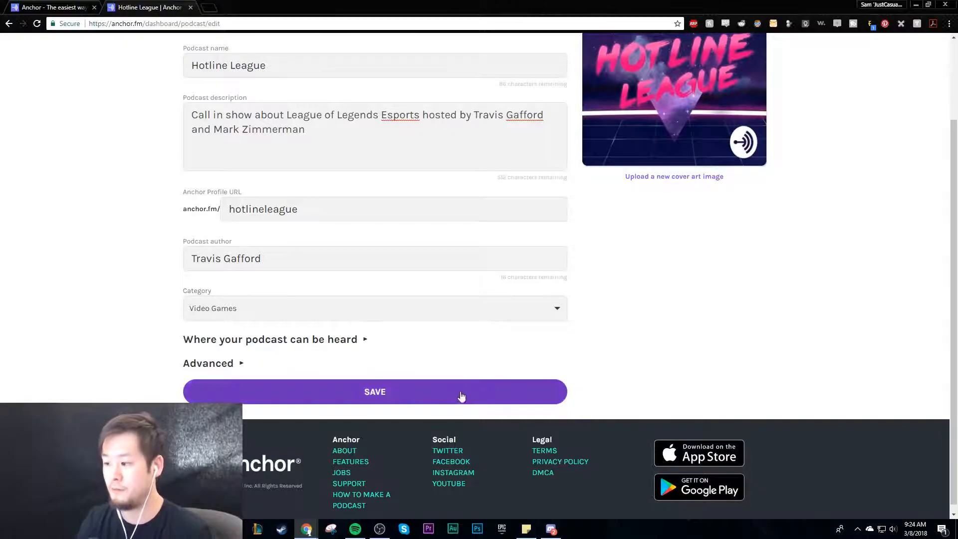
- Expand the section on where the podcast can be heard and review its listening platform links and smart speaker information
scroll(686, 319, "down", 1)
left_click(292, 333)
scroll(310, 340, "down", 2)
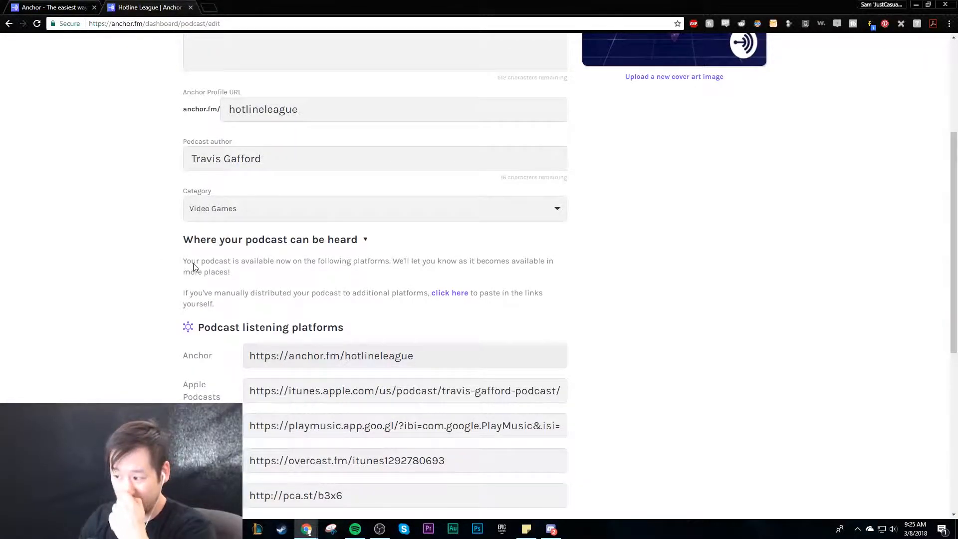
scroll(322, 308, "down", 2)
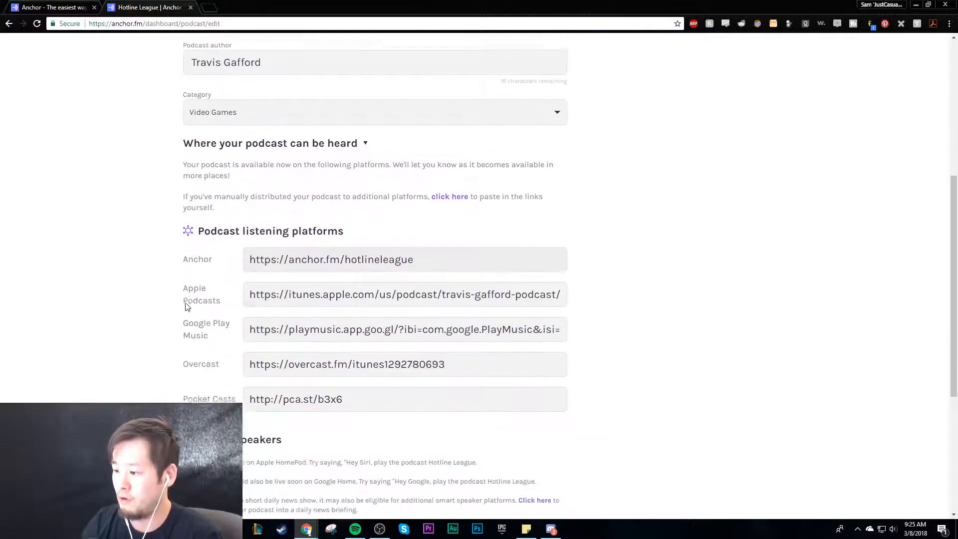
left_click_drag(430, 256, 371, 324)
triple_click(372, 325)
left_click(209, 325)
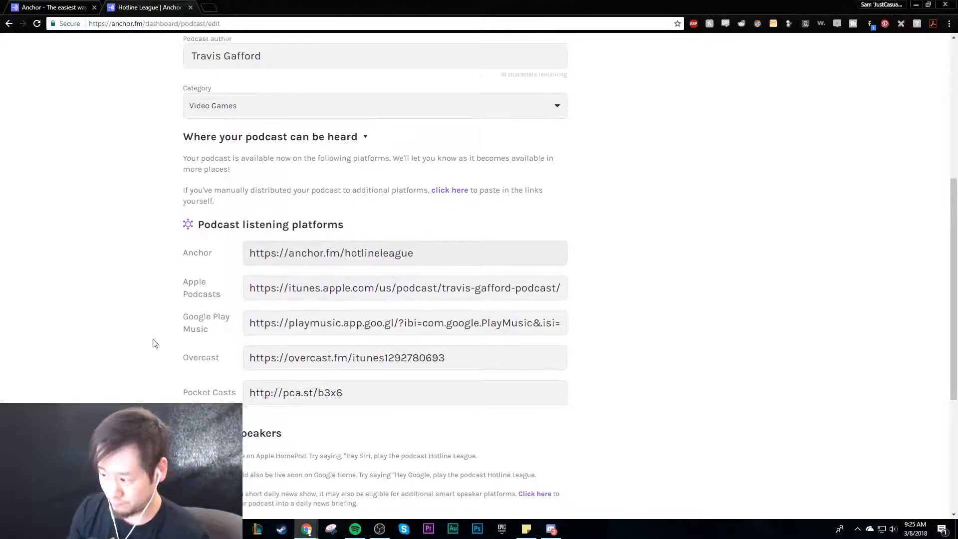
scroll(154, 349, "down", 4)
left_click_drag(176, 263, 549, 305)
left_click(542, 302)
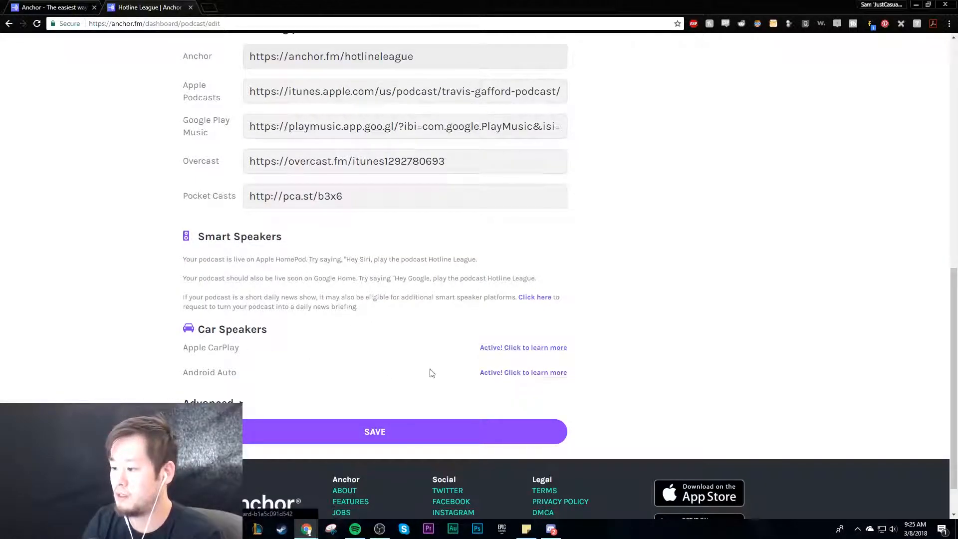
- Expand the advanced podcast settings and review the RSS feed address, language and content rating options
left_click(230, 402)
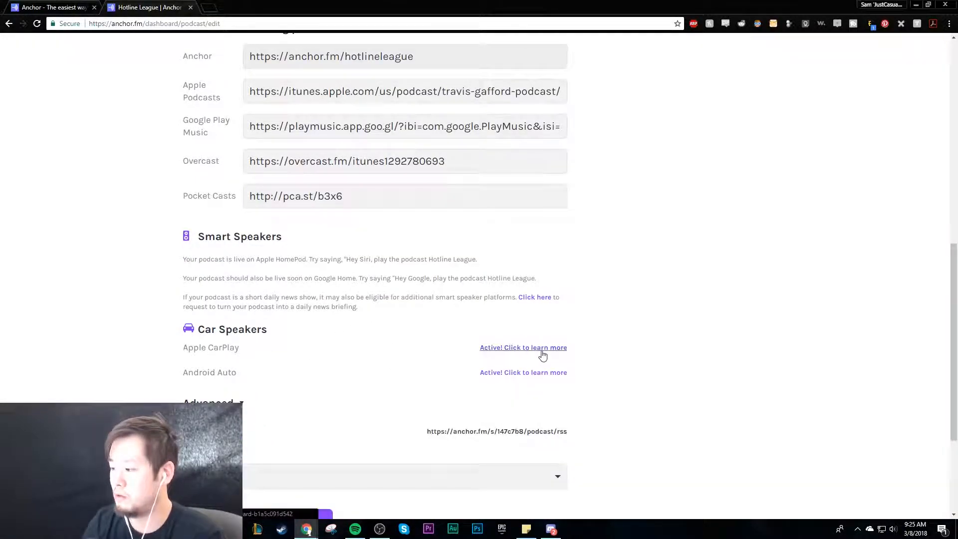
scroll(541, 357, "down", 1)
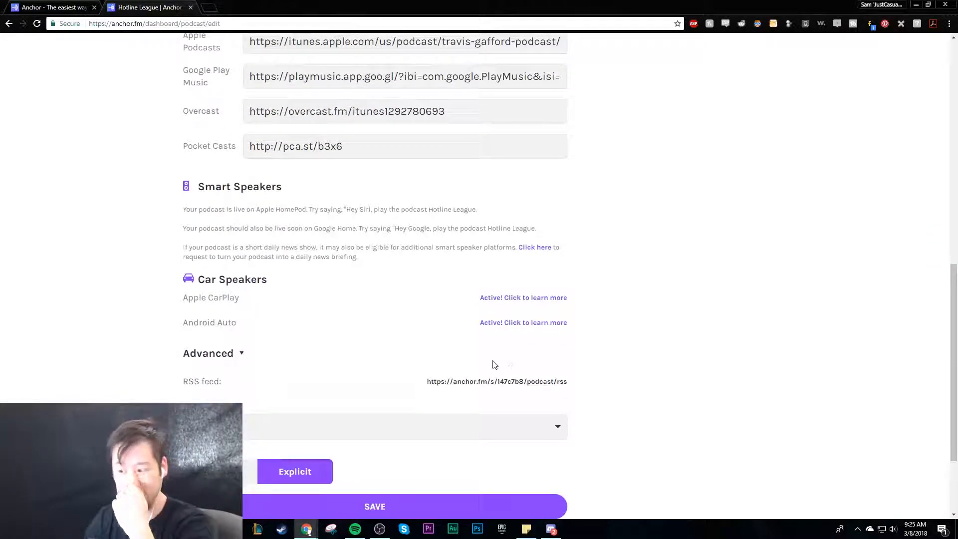
scroll(497, 365, "down", 1)
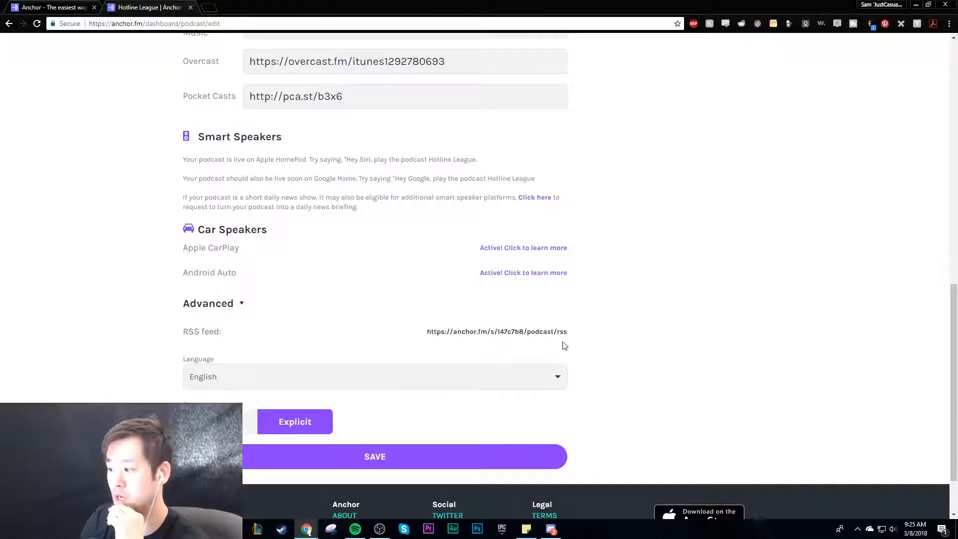
left_click_drag(474, 337, 585, 333)
left_click(593, 376)
left_click(529, 383)
left_click(633, 370)
scroll(618, 371, "down", 2)
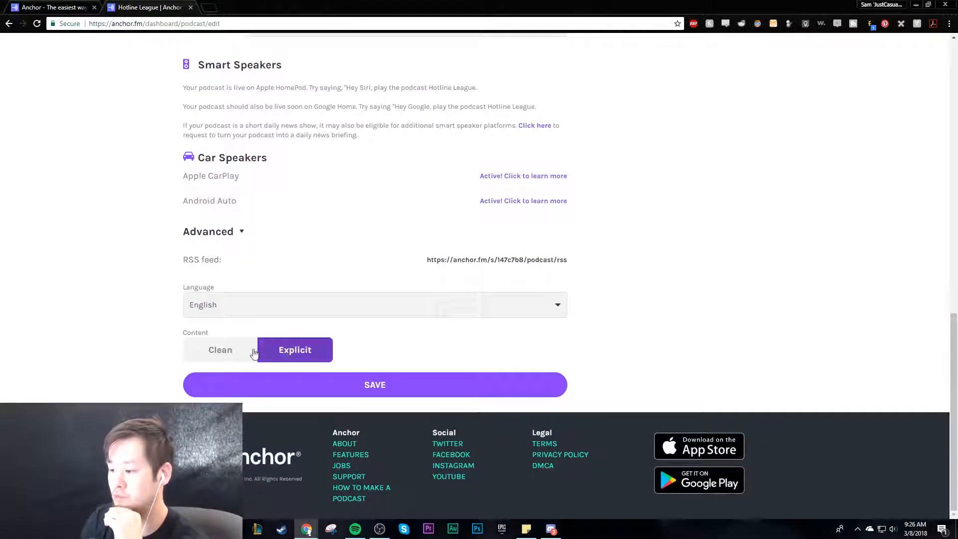
- Look over the podcast settings page once more and save the settings
scroll(604, 368, "up", 1)
scroll(597, 364, "up", 13)
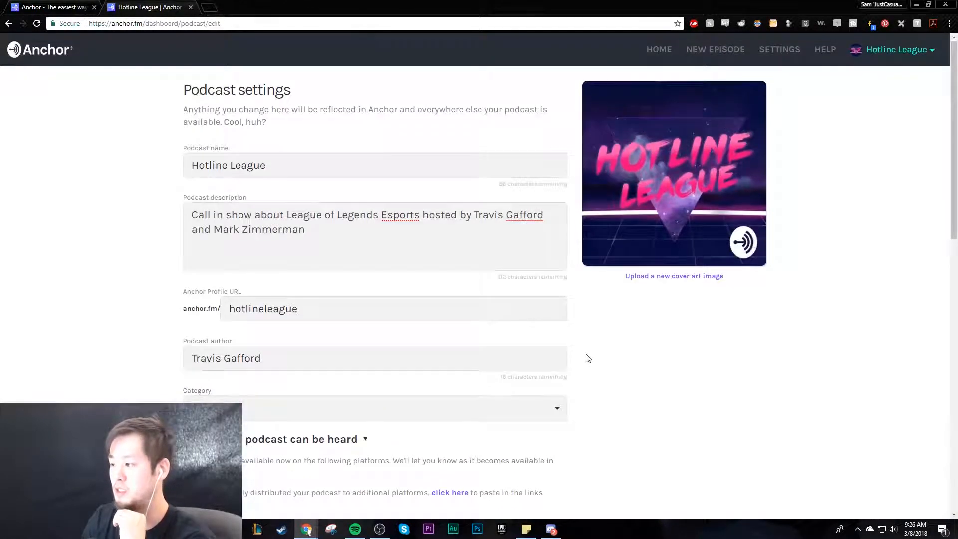
scroll(587, 358, "down", 8)
scroll(433, 469, "down", 5)
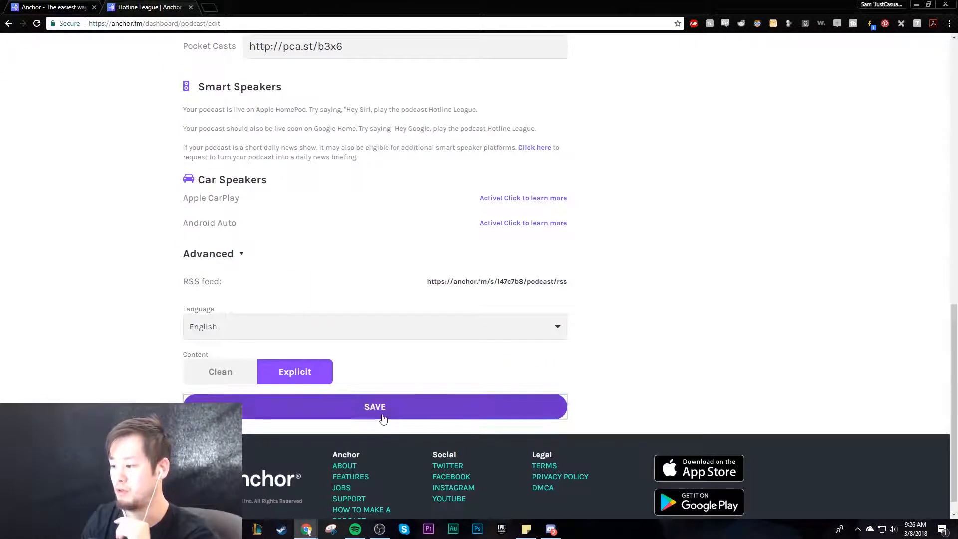
left_click(382, 414)
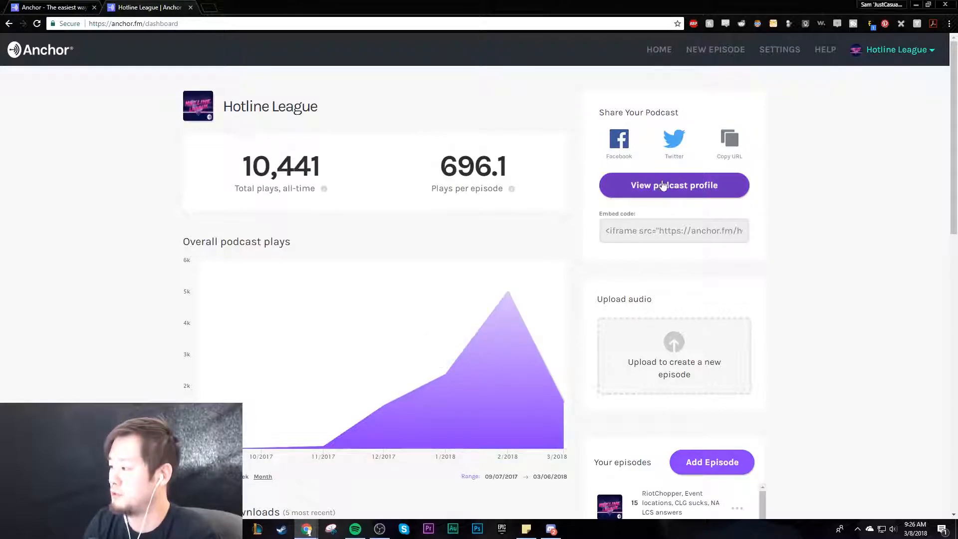
- Open the public Hotline League podcast profile from the dashboard and review its subscribe links for the listening platforms
left_click(713, 187)
left_click(127, 5)
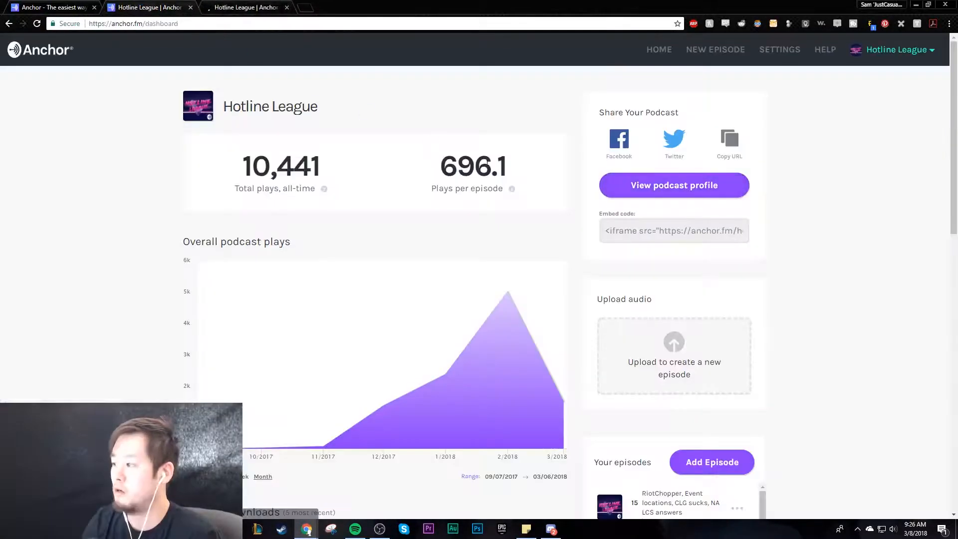
left_click(240, 6)
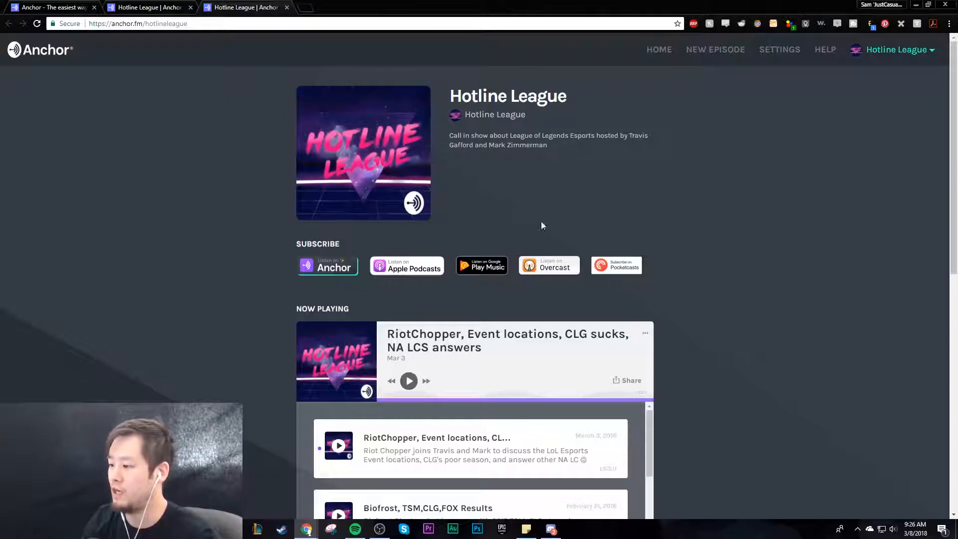
left_click_drag(313, 244, 667, 262)
left_click(668, 262)
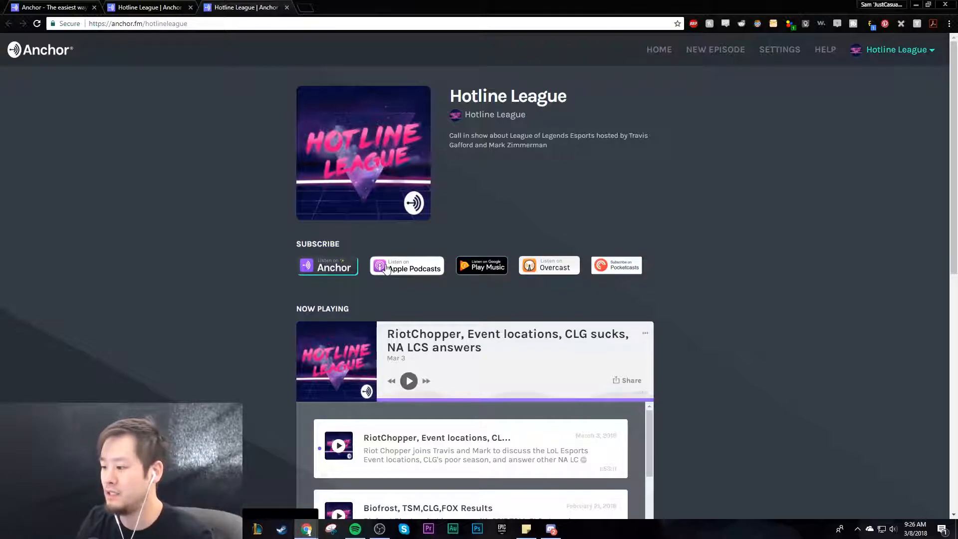
right_click(330, 267)
left_click(705, 245)
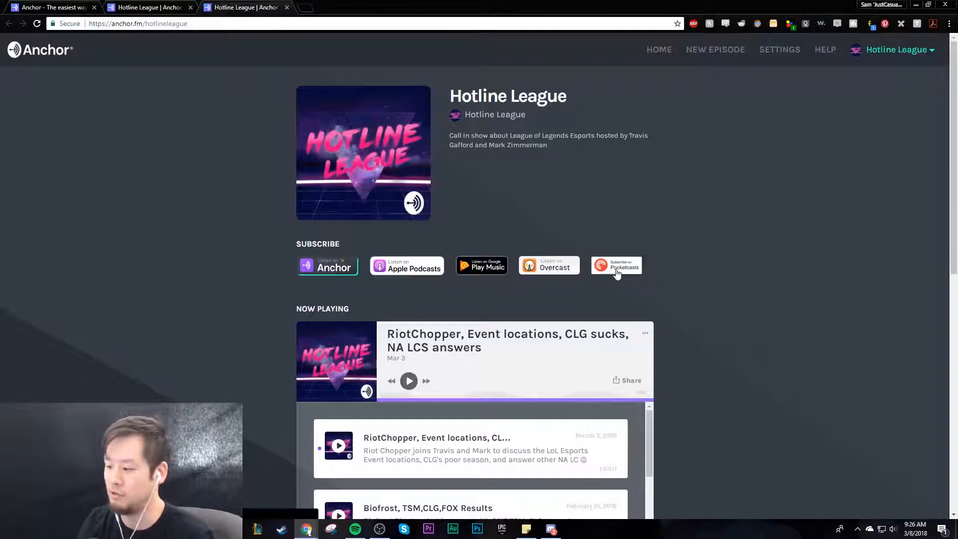
- Browse the profile's episode list and try the player by skipping from the latest episode to the next one
scroll(707, 281, "down", 3)
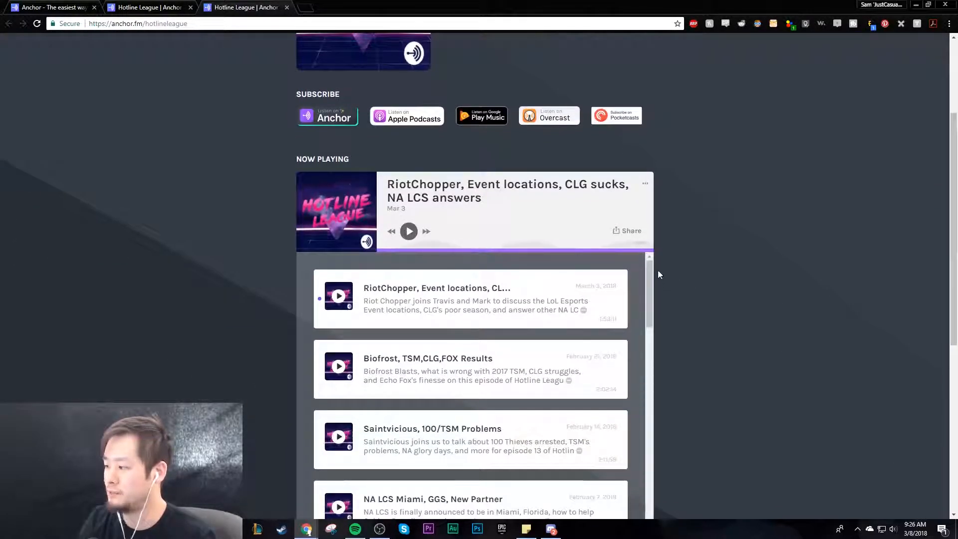
scroll(681, 270, "down", 2)
mouse_move(651, 192)
left_mouse_down()
mouse_move(637, 400)
mouse_move(653, 279)
mouse_move(652, 175)
left_mouse_up()
scroll(691, 232, "up", 3)
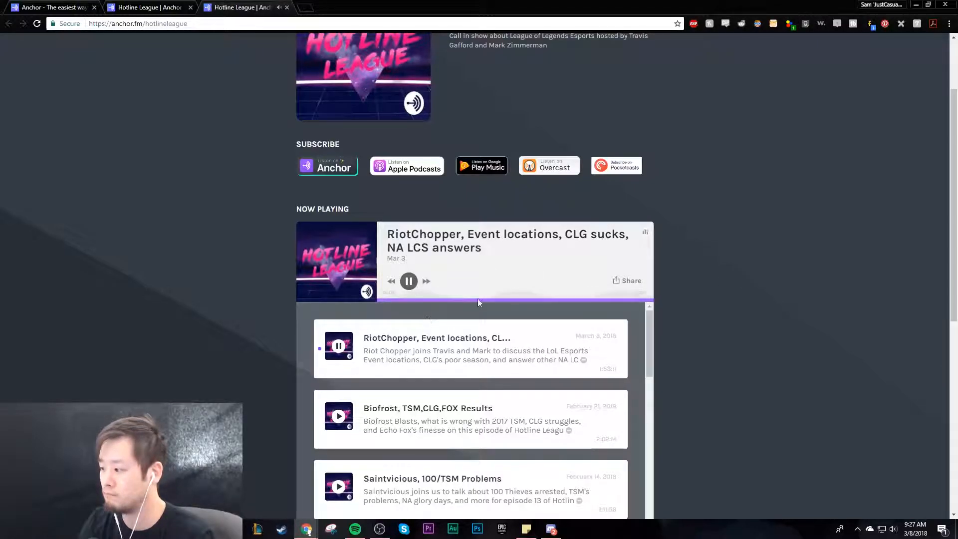
left_click(426, 281)
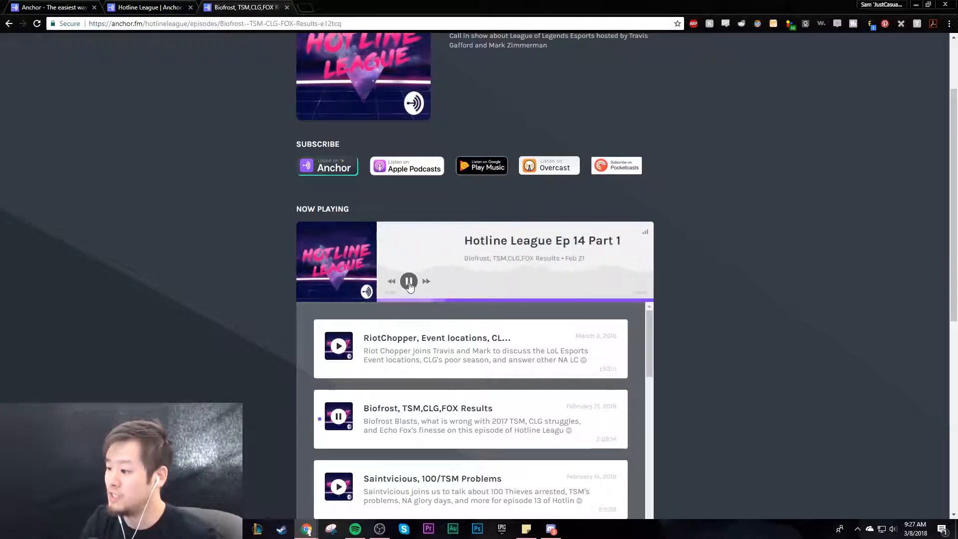
left_click(428, 282)
left_click(428, 282)
- Open the episode's share options, highlight its URL and embed code, and close the options again
left_click(632, 286)
left_click(555, 261)
left_click(542, 280)
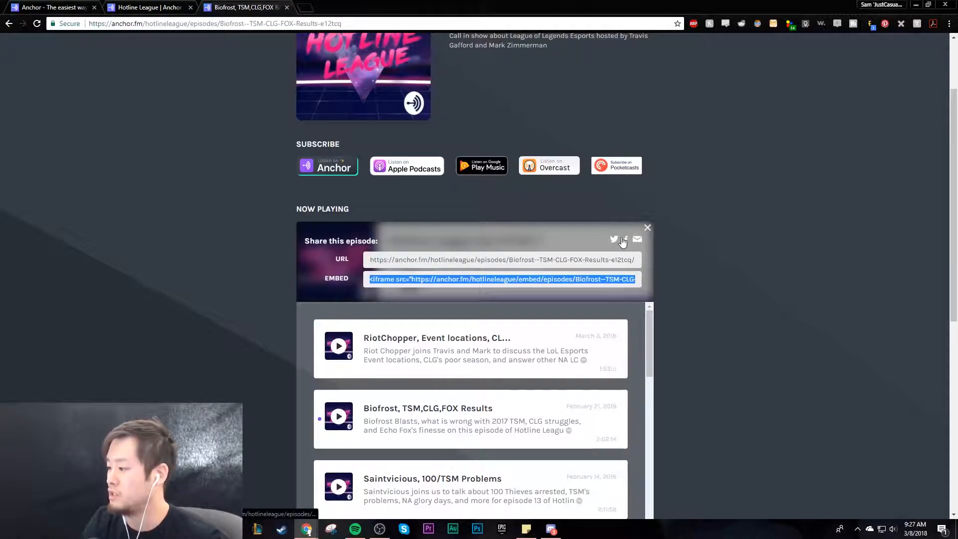
left_click(647, 227)
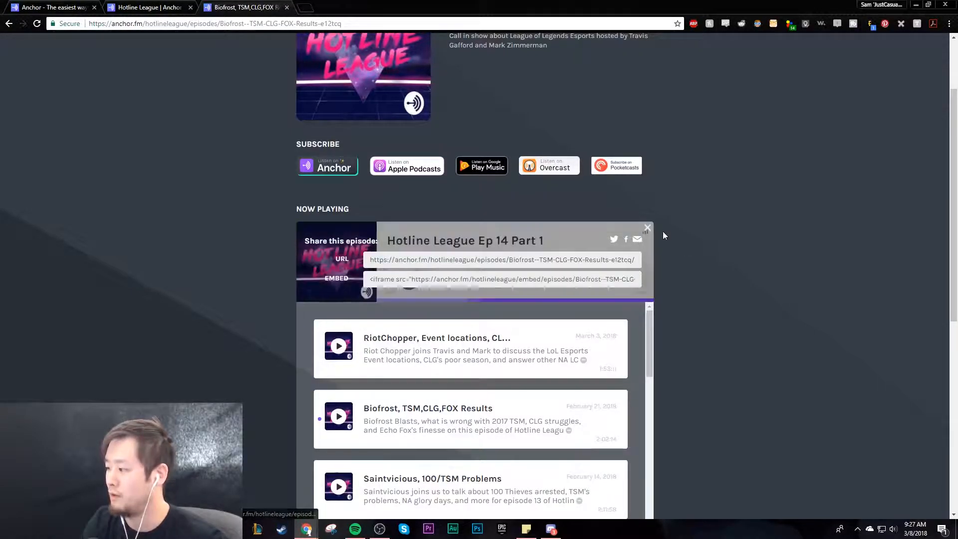
- Close the public profile and review the dashboard's overall plays, episode downloads and listening platform statistics
scroll(653, 140, "up", 2)
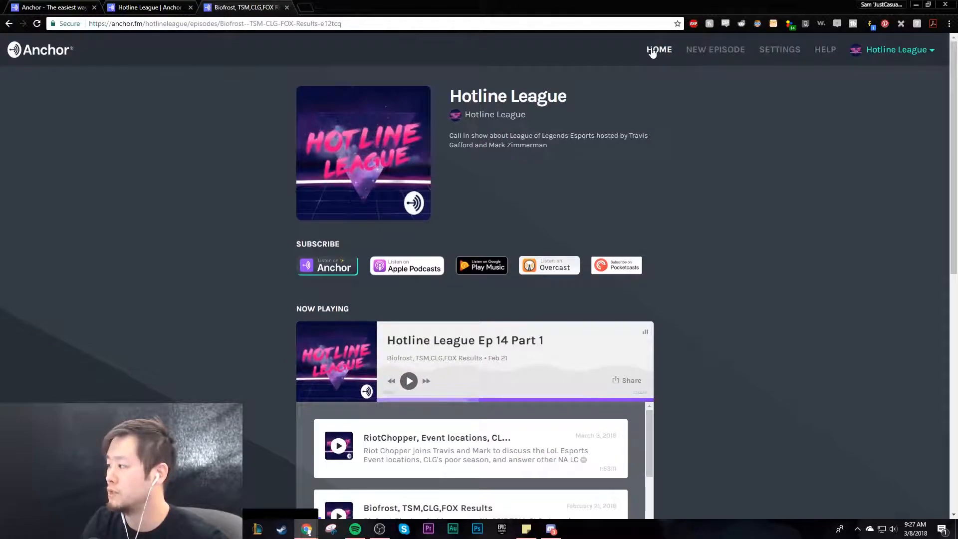
left_click(287, 8)
scroll(558, 227, "down", 2)
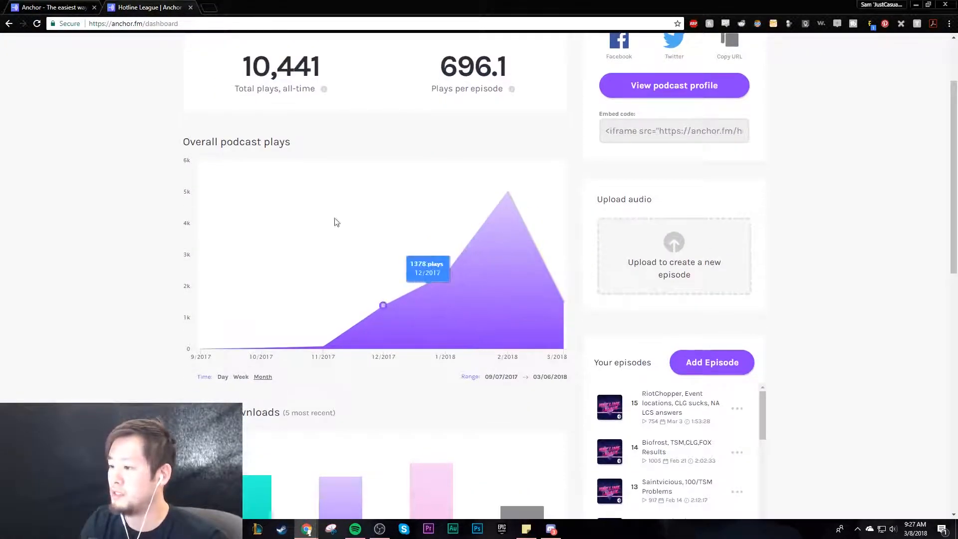
left_click_drag(183, 142, 315, 150)
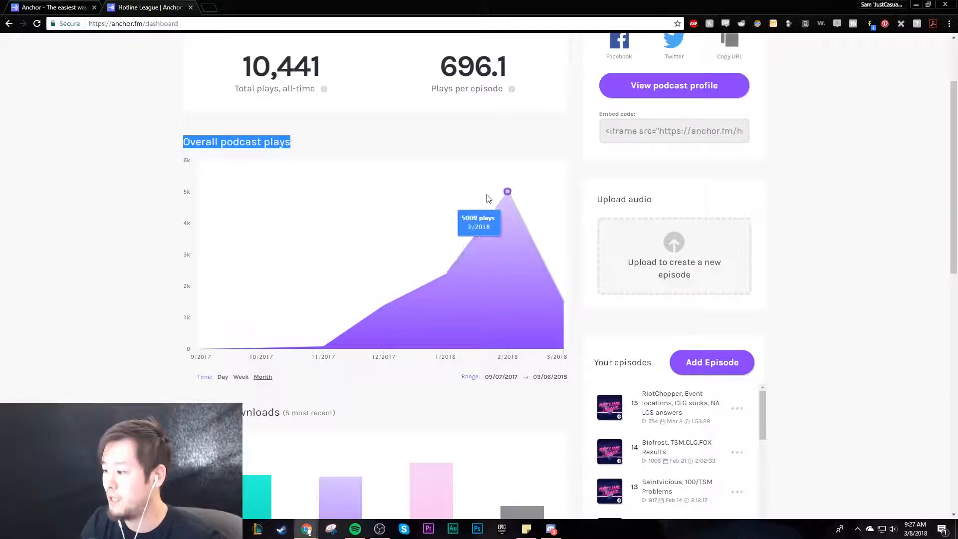
scroll(337, 360, "down", 5)
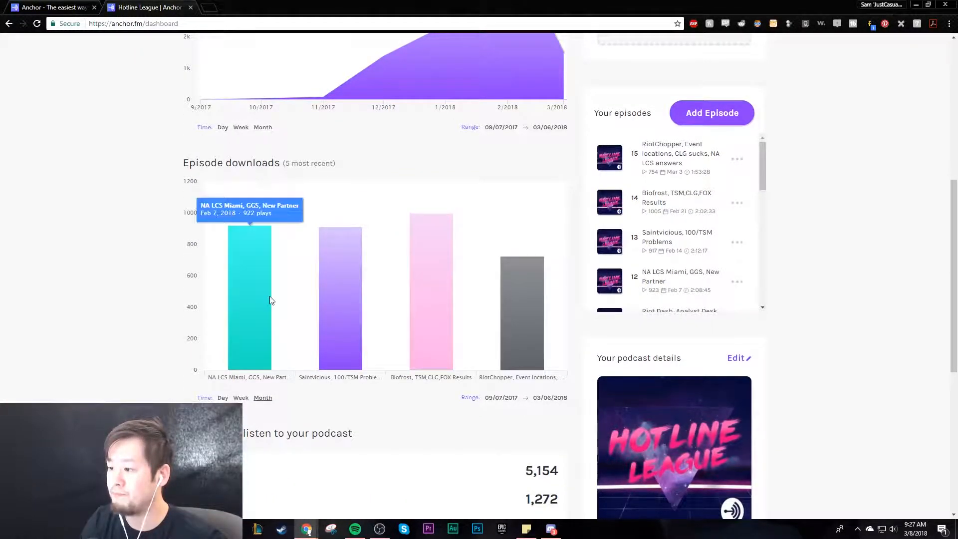
scroll(535, 321, "down", 1)
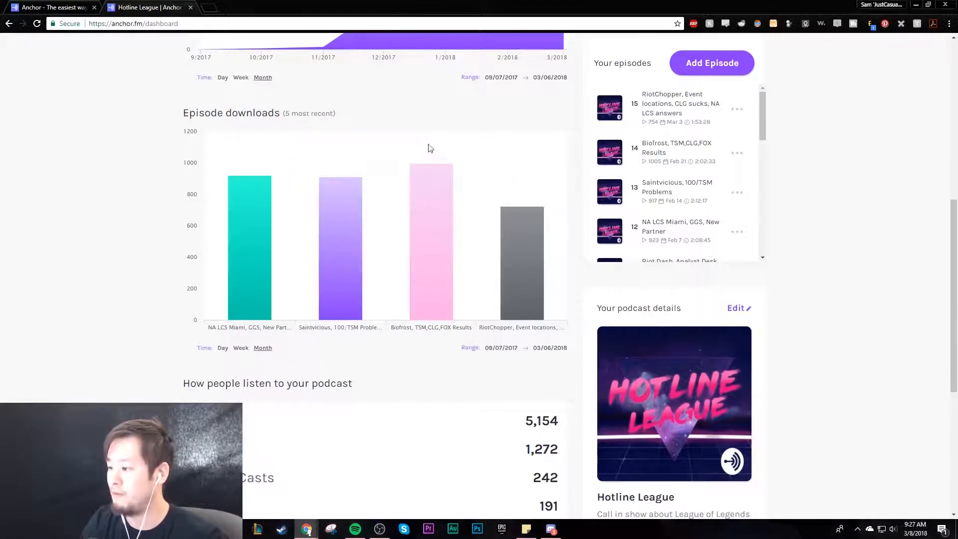
scroll(419, 392, "down", 5)
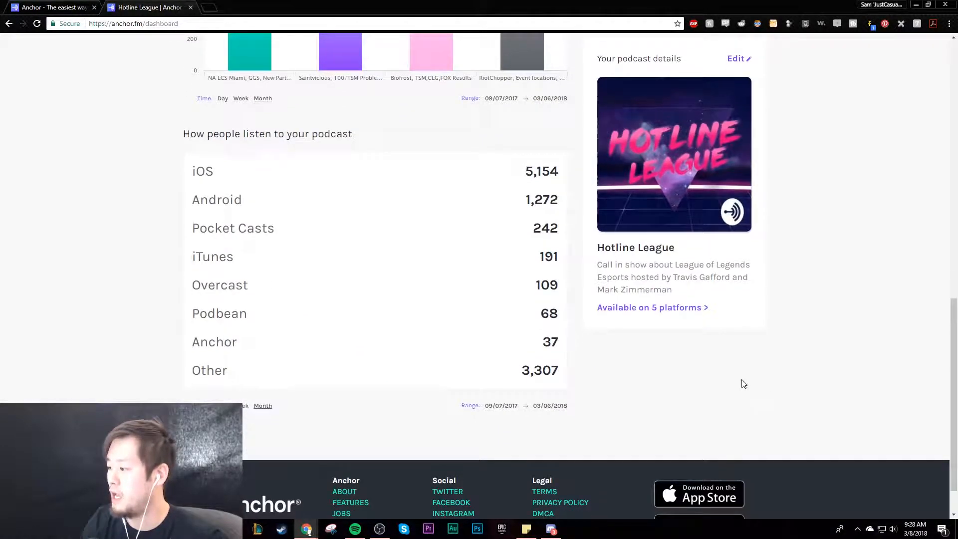
scroll(740, 380, "up", 12)
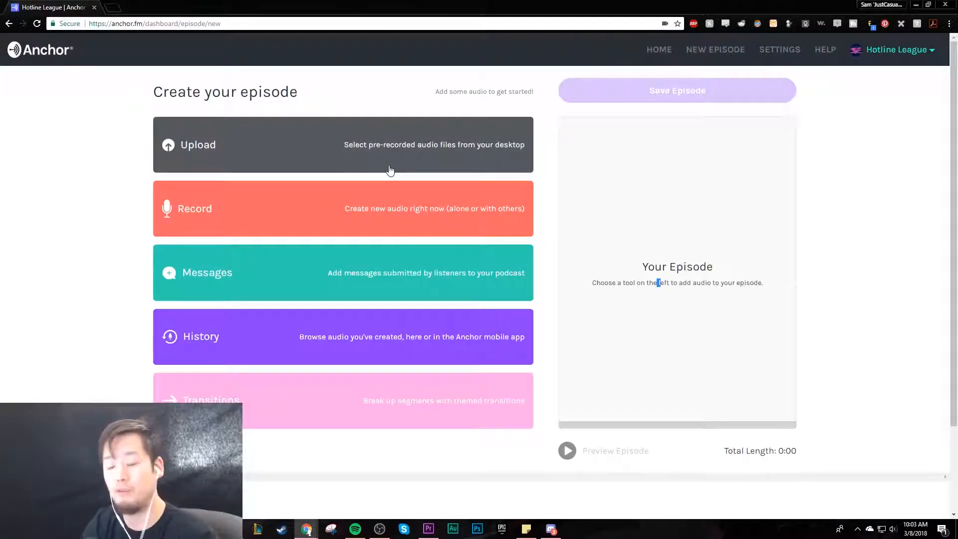
- Upload the audio file HHL 16_mixdown.mp3 to the new episode
left_click(439, 160)
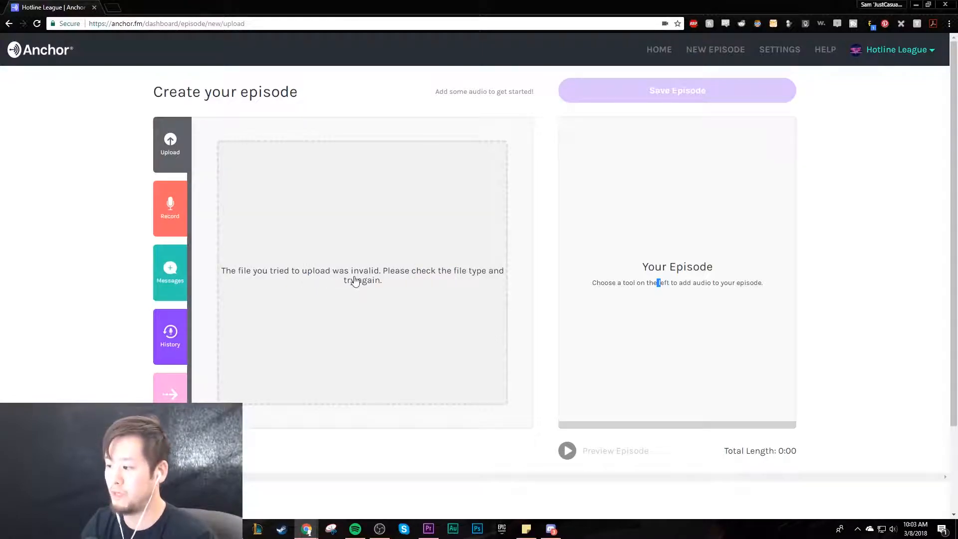
left_click(129, 90)
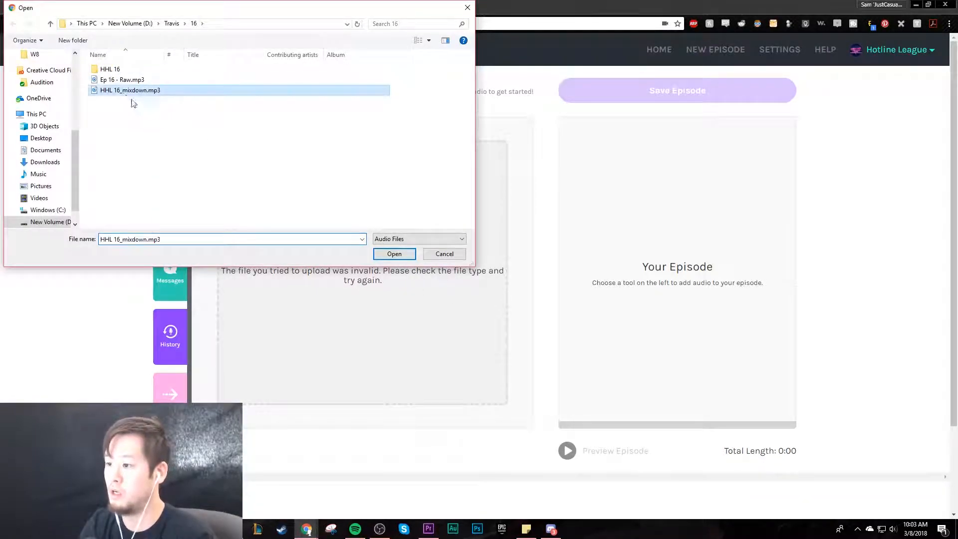
left_click(395, 253)
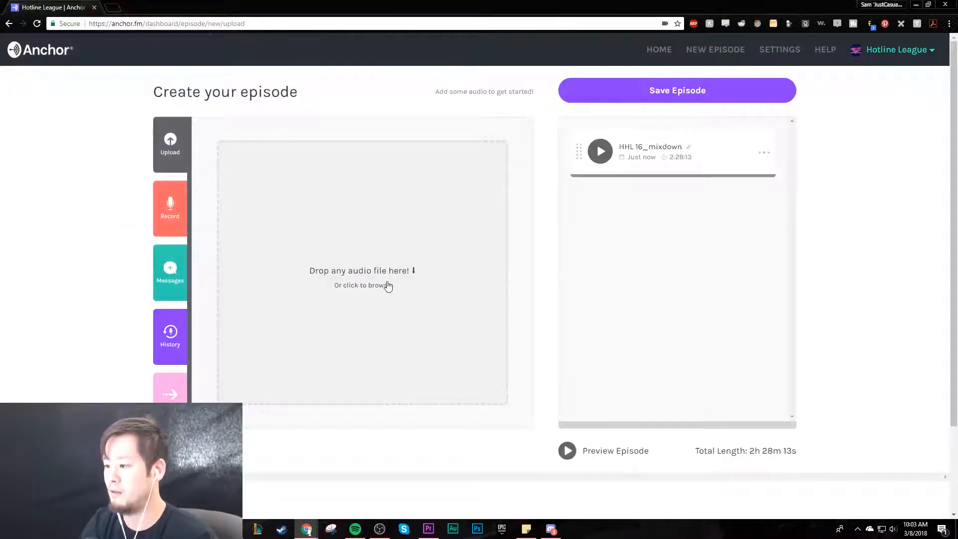
- Check the uploaded segment's options and briefly play its audio as a preview
left_click(765, 154)
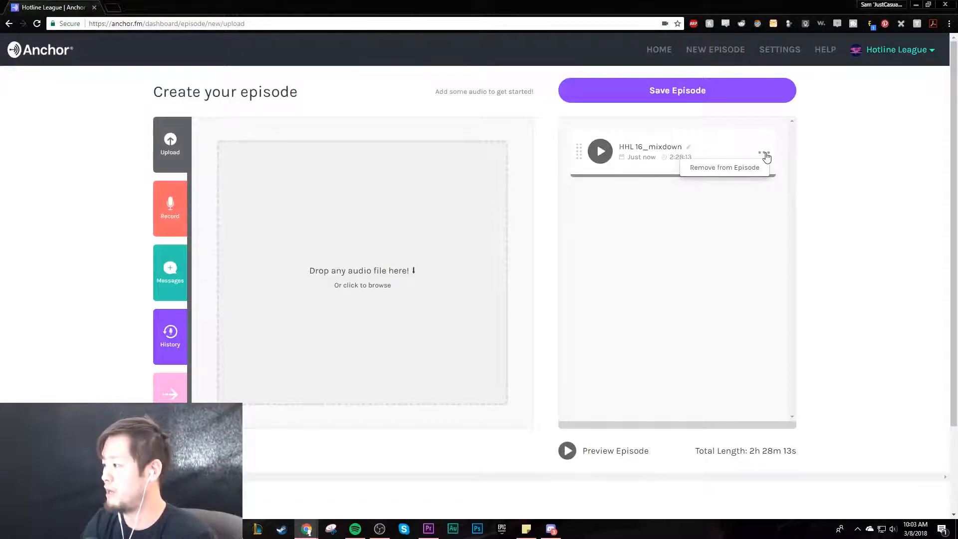
left_click(600, 150)
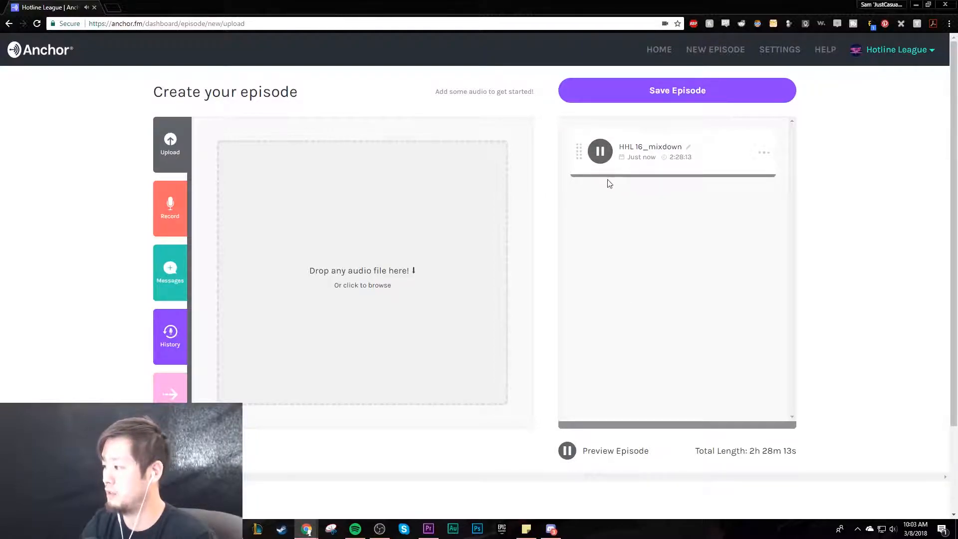
left_click(600, 151)
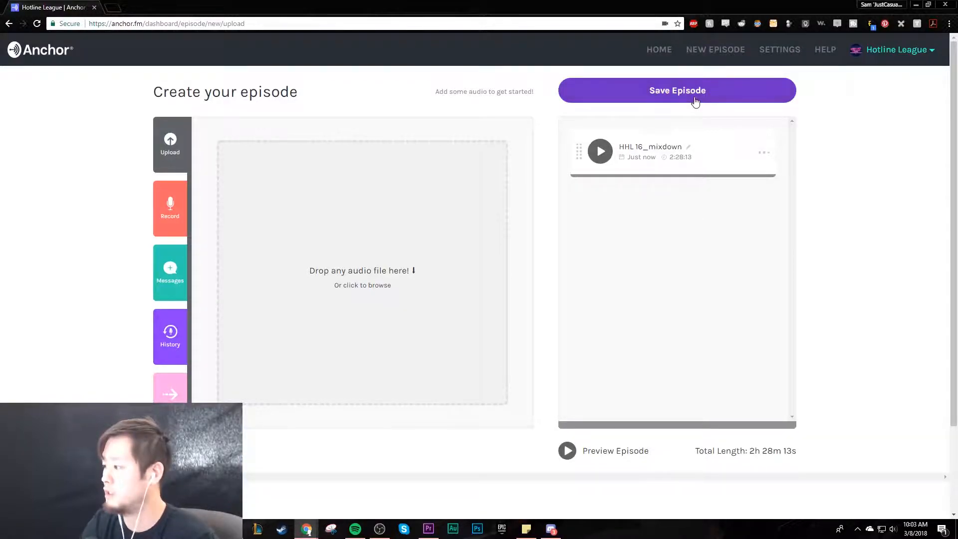
- Save the episode and name it "TSM/100/TL creators share raw takes, emotion, & BTS stories"
left_click(695, 101)
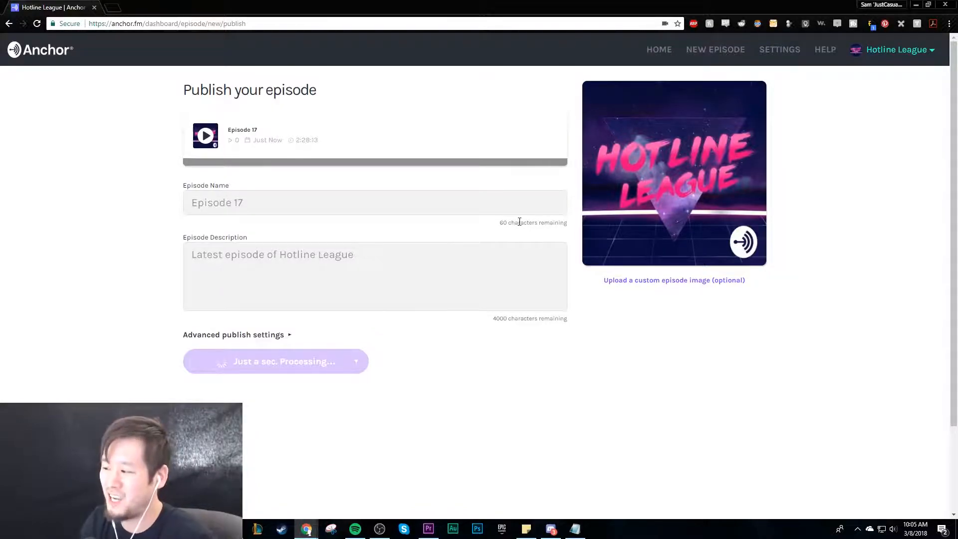
left_click(251, 204)
type("TSM/100/TL creators share raw takes, emotion, & BTS stories")
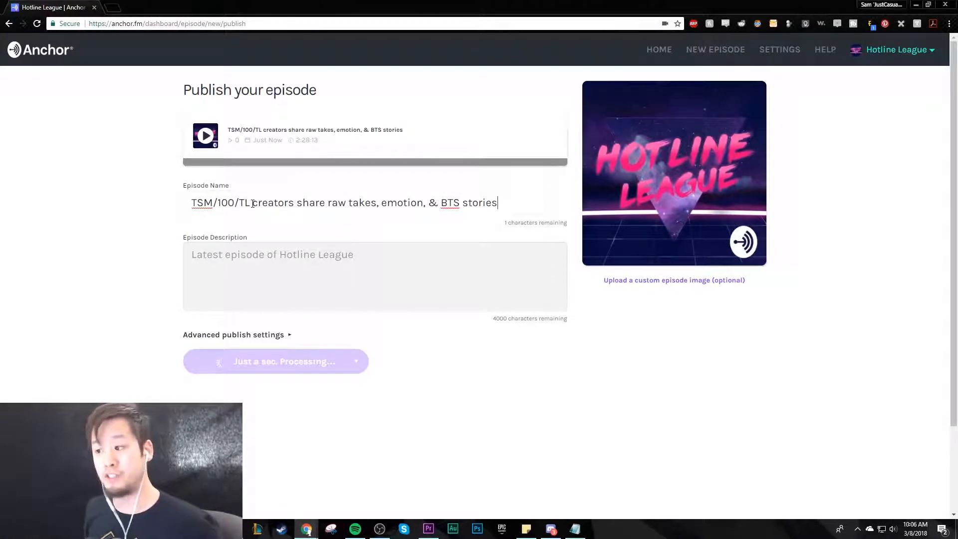
left_click_drag(538, 203, 159, 208)
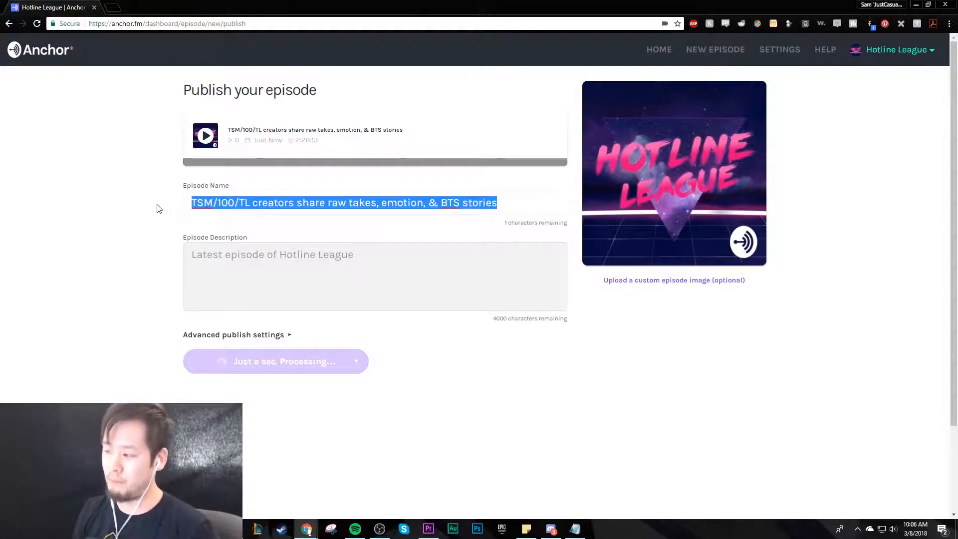
- Paste the prepared text about the TSM, 100 Thieves and Team Liquid show creators as the episode description and check its opening paragraph
left_click(357, 267)
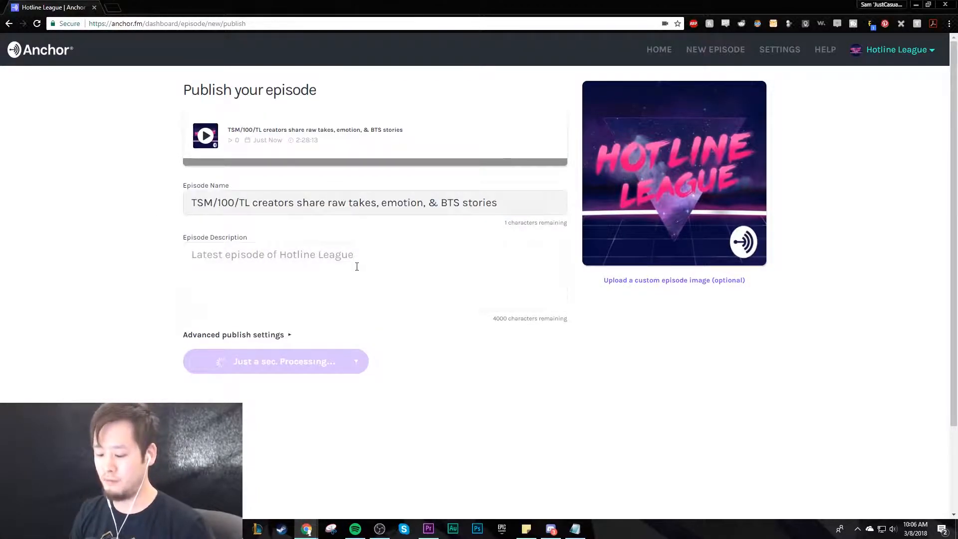
key("alt+Tab")
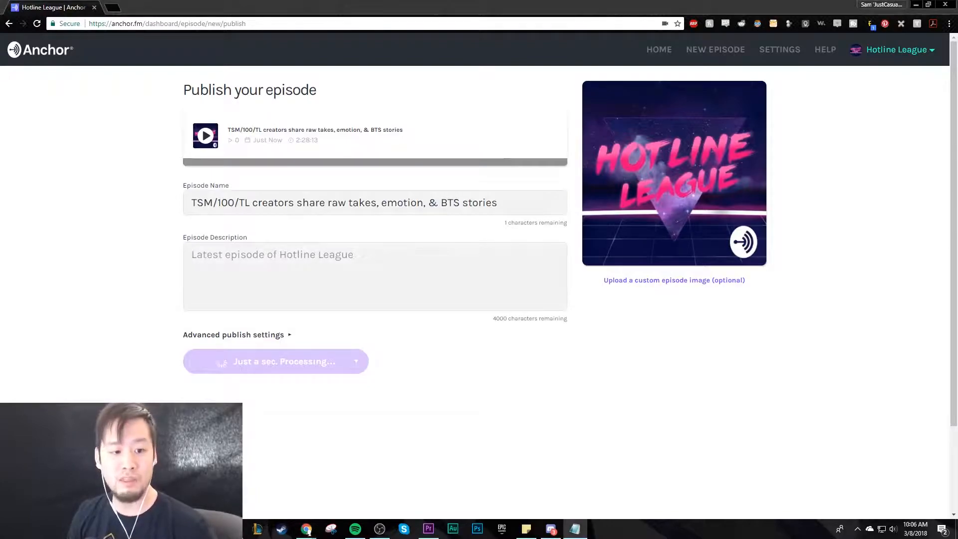
left_click(293, 288)
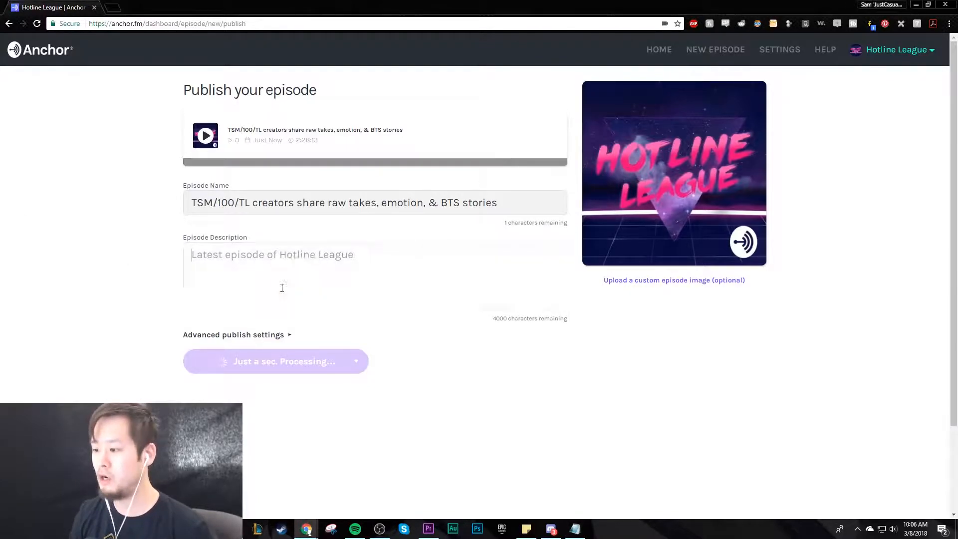
key("ctrl+v")
left_click_drag(563, 293, 562, 255)
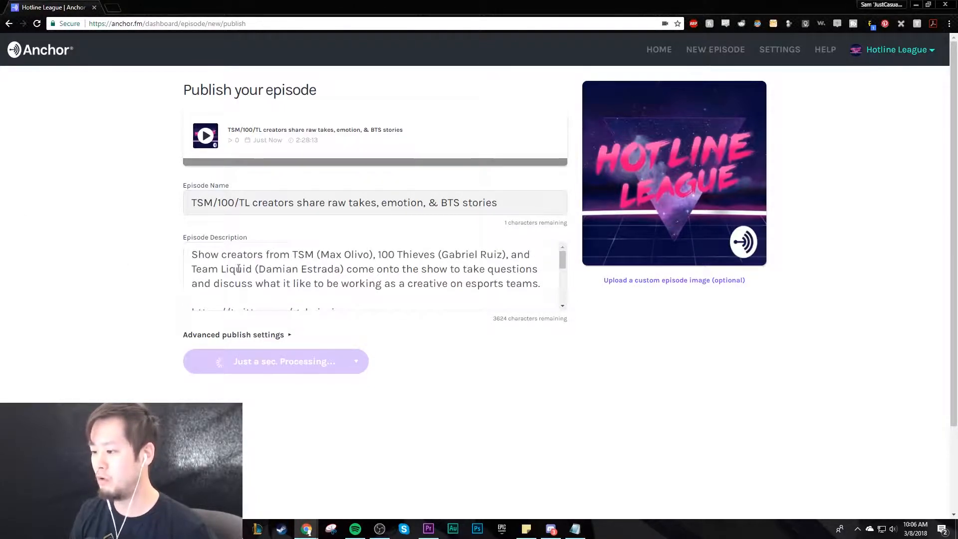
left_click_drag(192, 254, 587, 286)
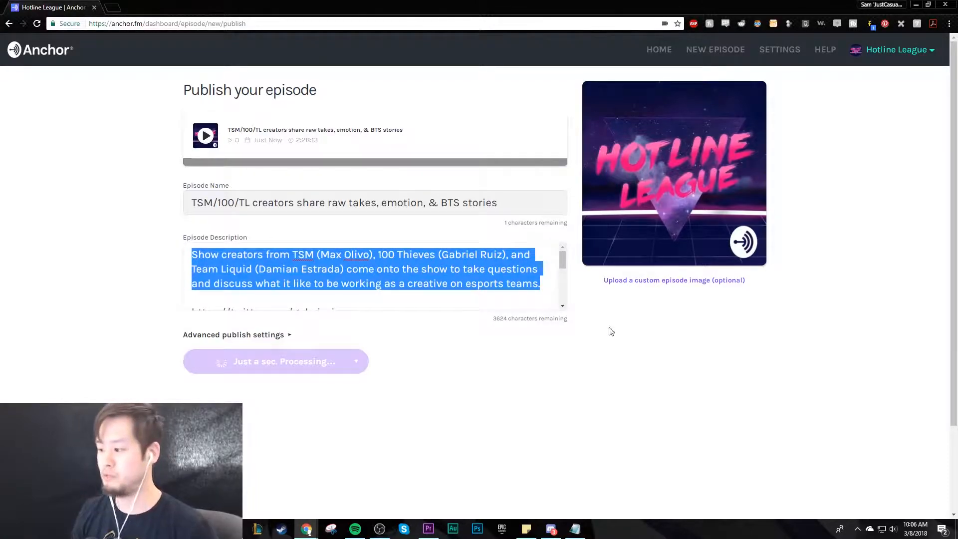
- Check the description's character limit and expand the advanced publish settings to review the publishing and external podcast options
left_click(287, 335)
left_click_drag(493, 318, 565, 324)
left_click(572, 329)
scroll(569, 342, "down", 1)
left_click_drag(269, 291, 298, 291)
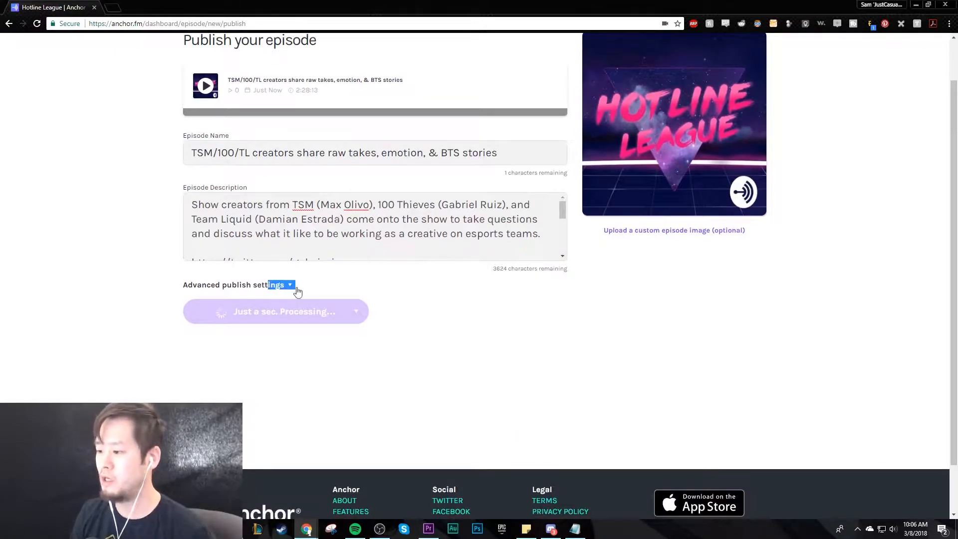
left_click(261, 284)
scroll(114, 325, "down", 2)
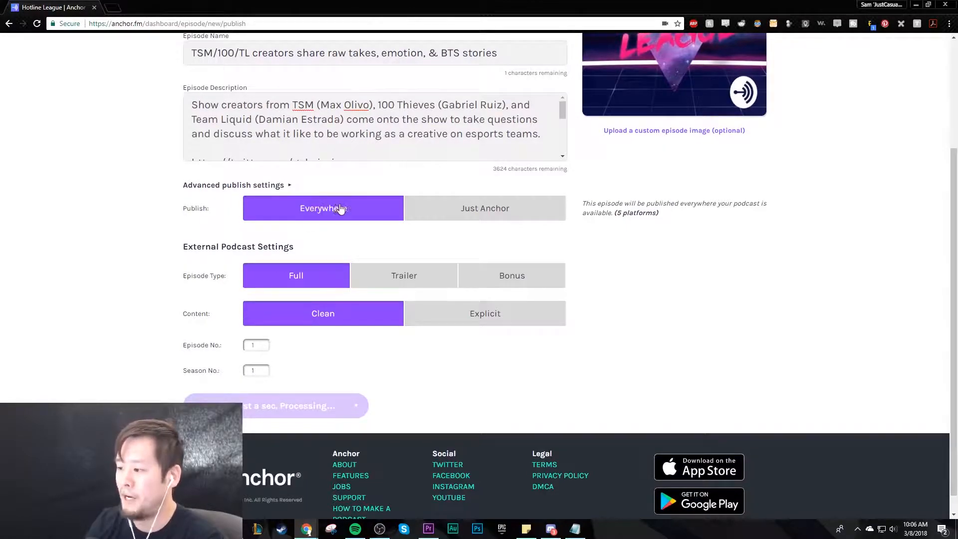
- Mark the episode's content as Explicit and set its episode number to 16
double_click(200, 209)
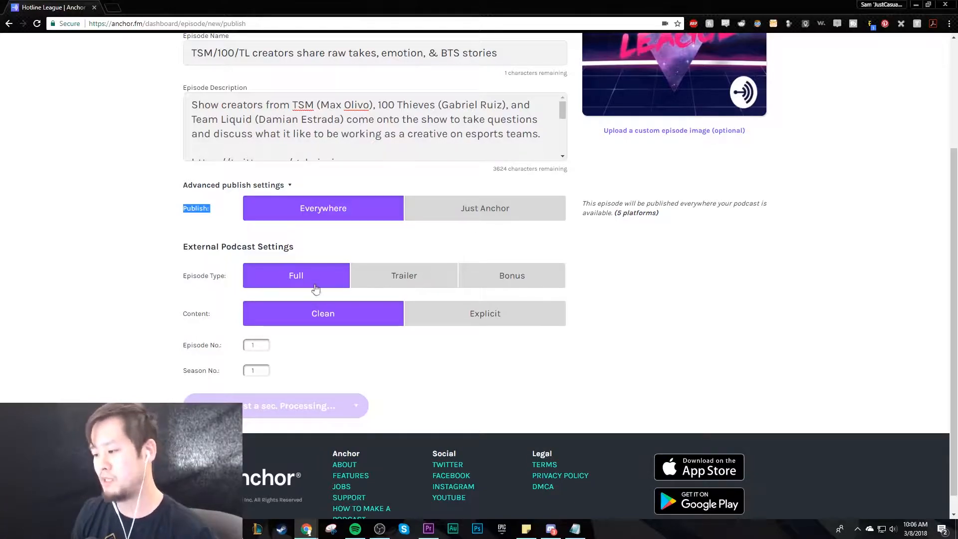
left_click(486, 314)
left_click(256, 345)
type("16")
left_click(247, 374)
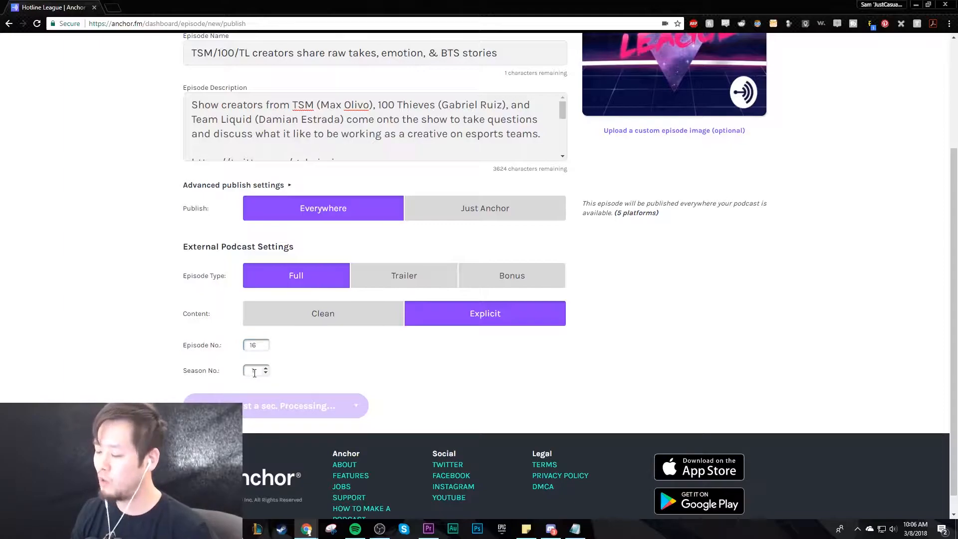
left_click(337, 371)
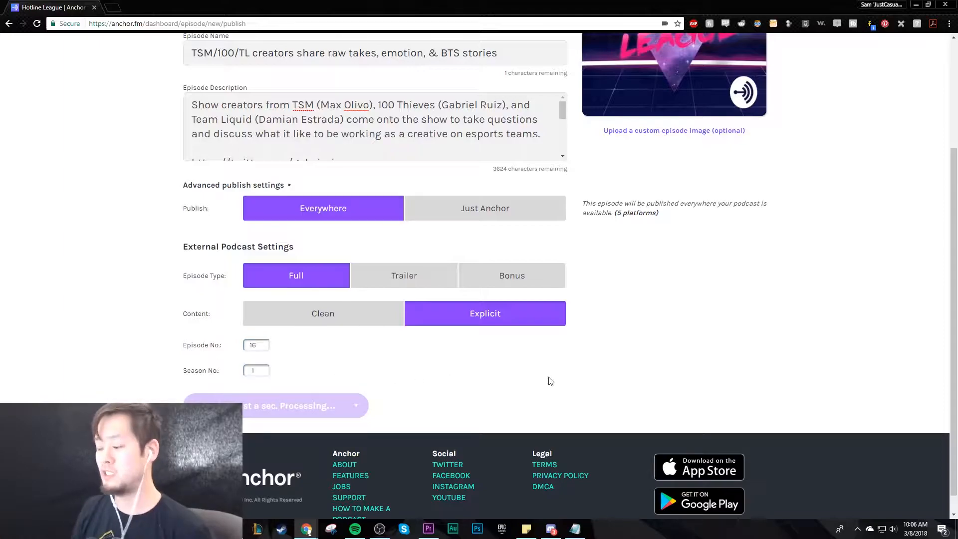
- Check the episode preview and details at the beginning of the publish form
scroll(550, 381, "up", 2)
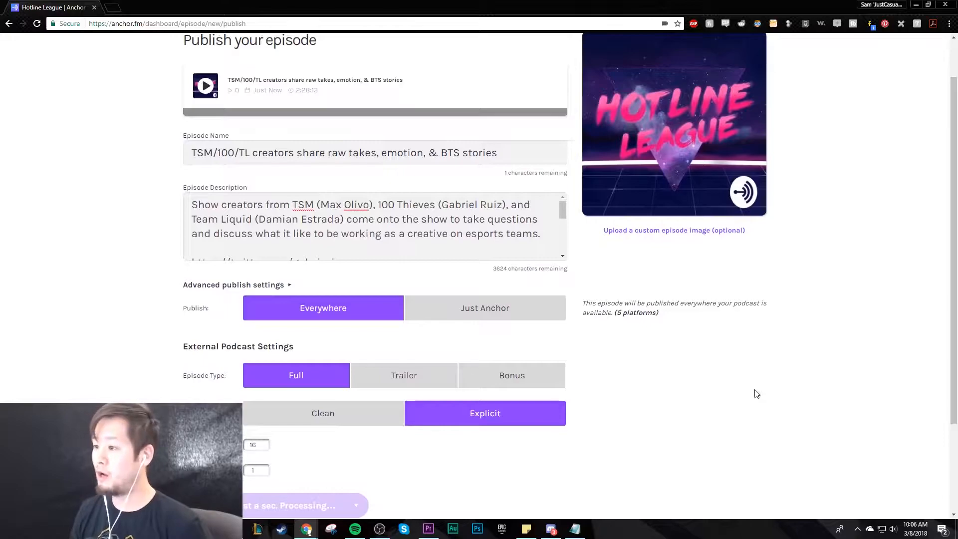
scroll(756, 394, "up", 1)
left_click_drag(295, 141, 325, 144)
left_click(119, 237)
- Check the draft and scheduling alternatives and publish the episode immediately
scroll(120, 237, "down", 4)
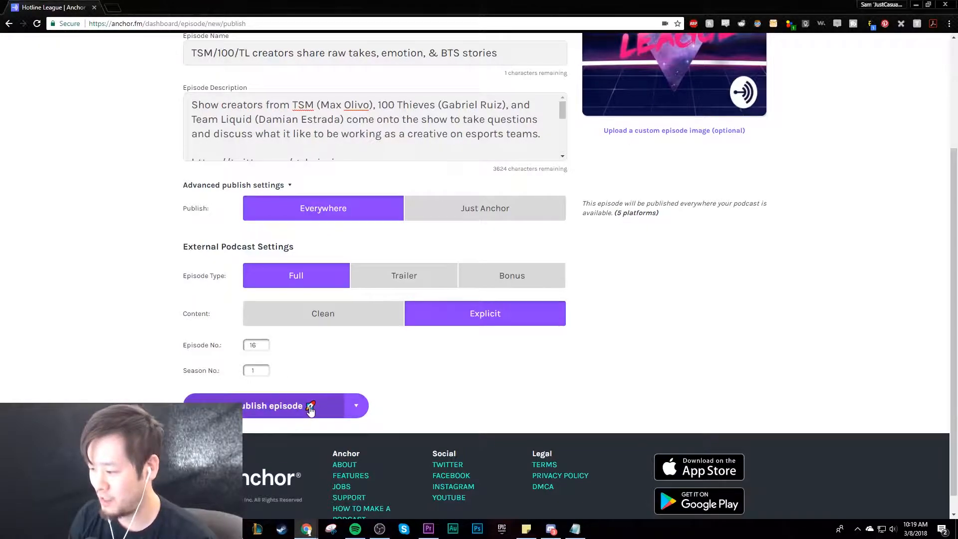
left_click(357, 405)
scroll(441, 415, "down", 1)
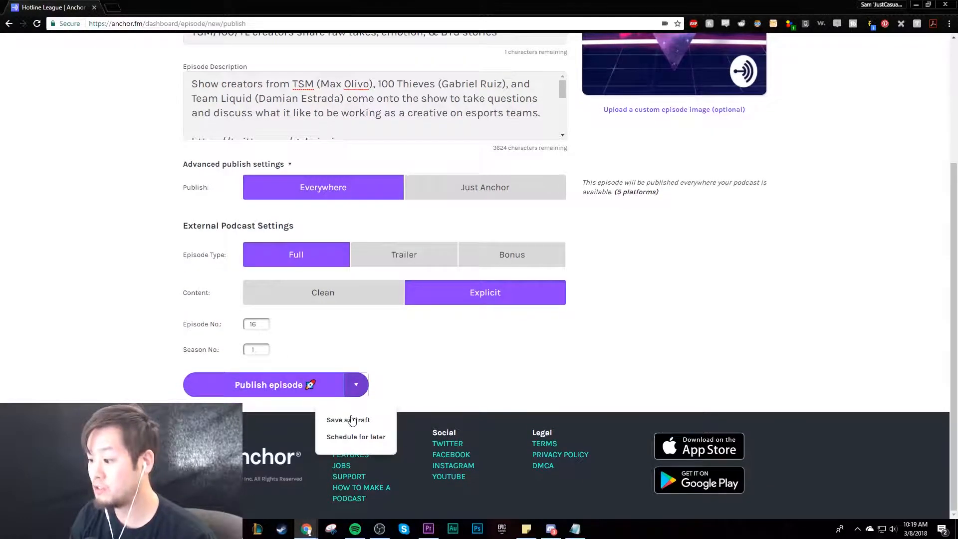
left_click(300, 391)
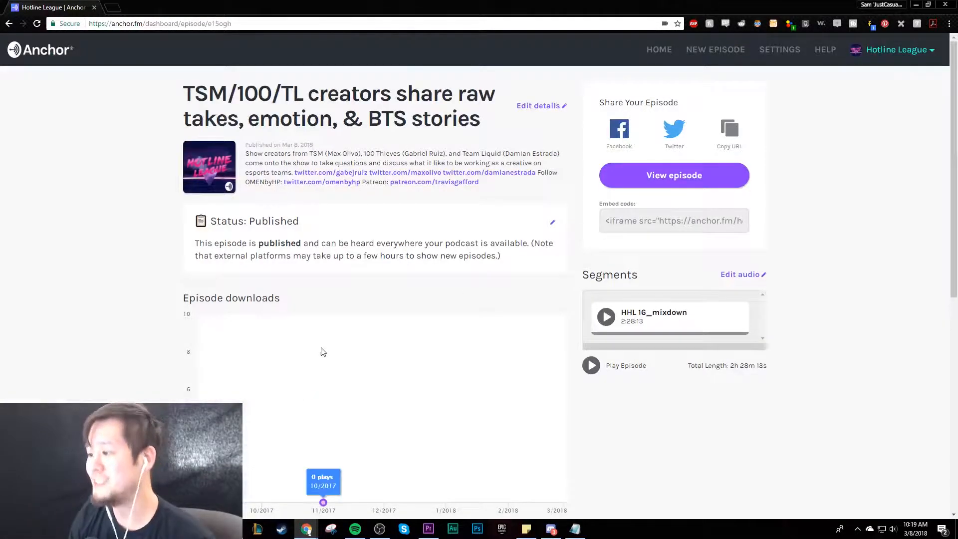
- Check the description text and its links on the published episode's dashboard page
scroll(379, 302, "down", 1)
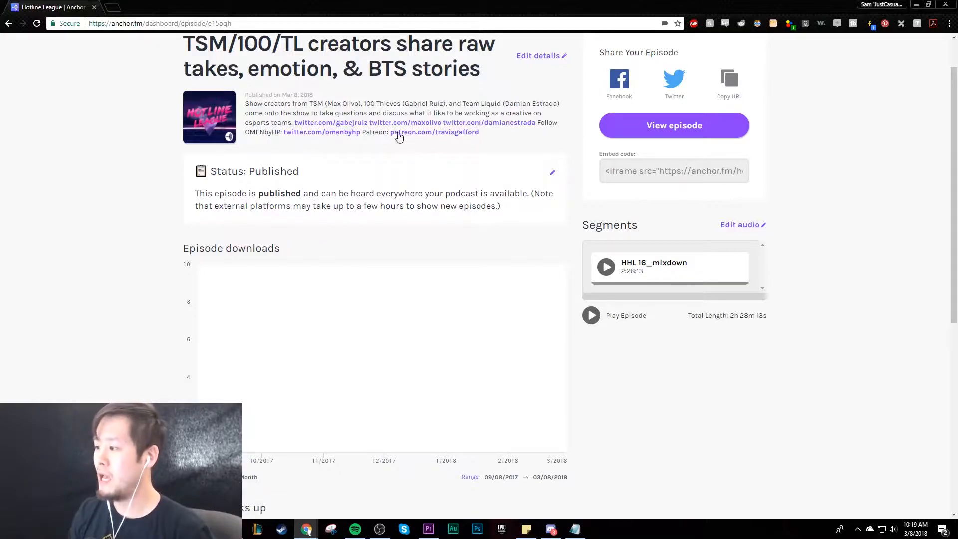
left_click_drag(268, 104, 499, 133)
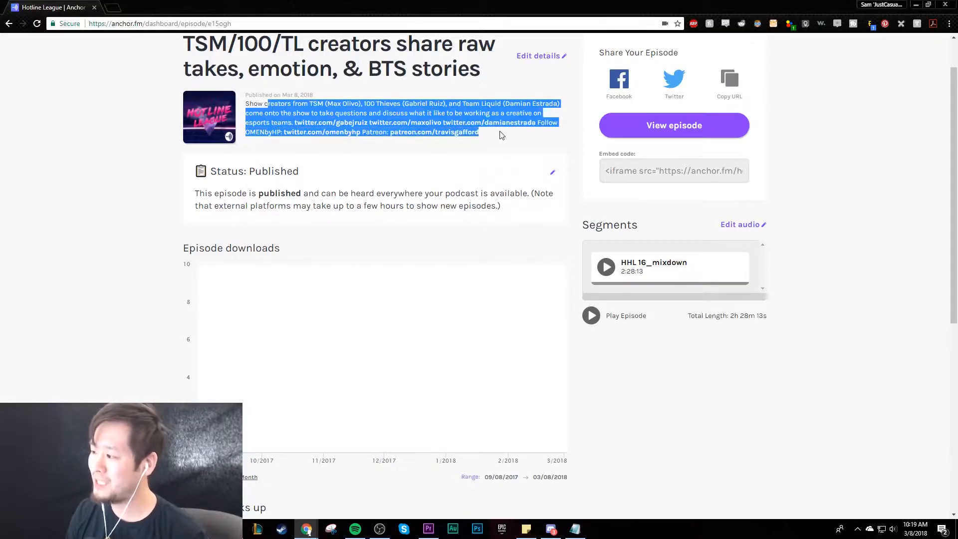
left_click(503, 135)
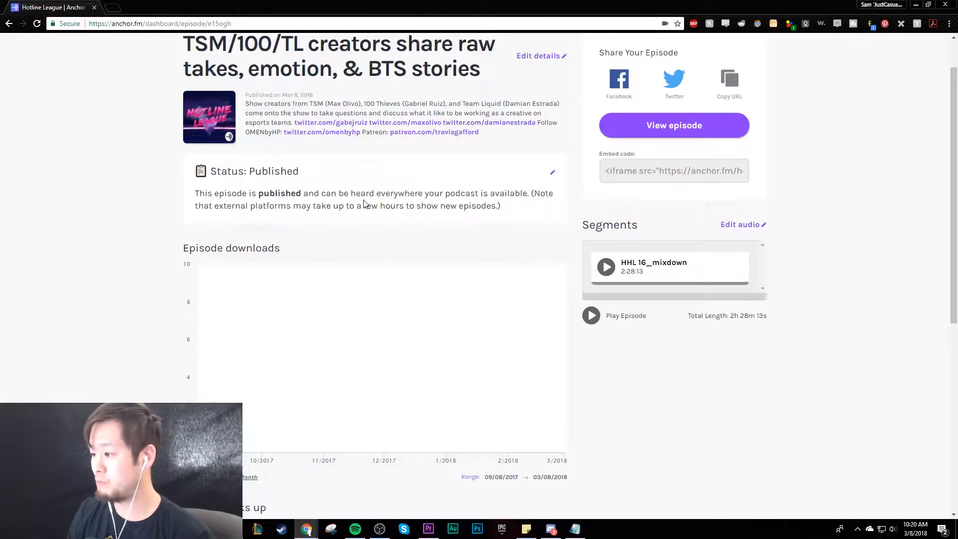
- Briefly play the HHL 16_mixdown segment and look over the episode's download statistics
left_click(607, 267)
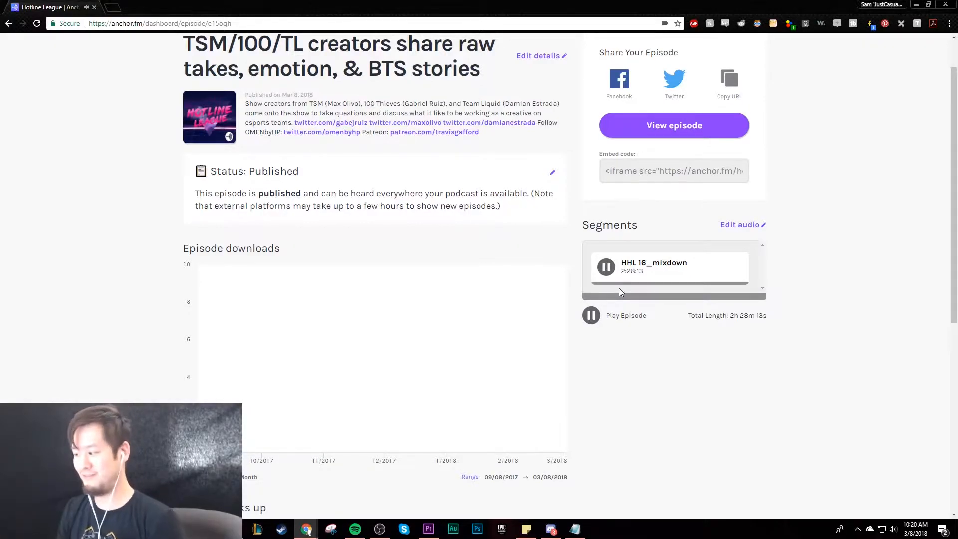
left_click(603, 270)
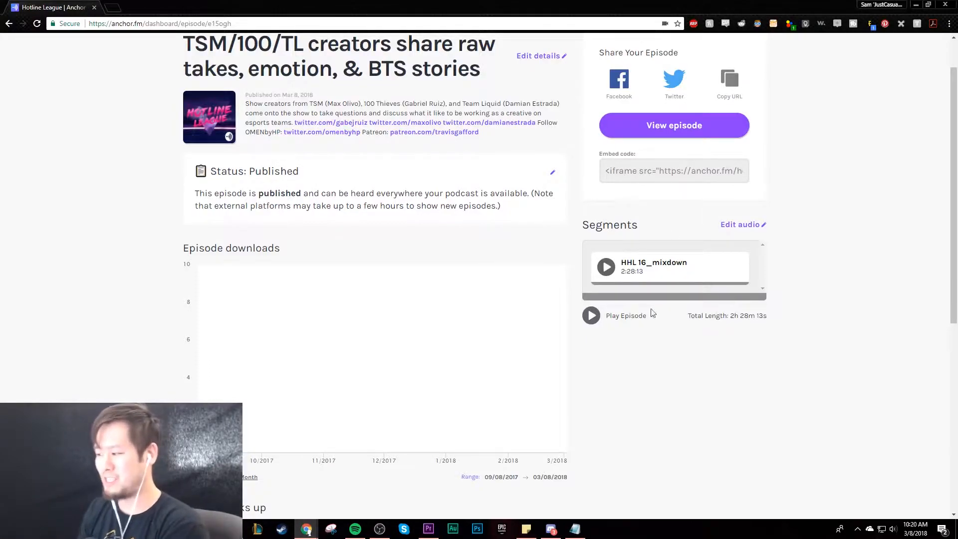
scroll(749, 318, "down", 1)
scroll(719, 255, "up", 2)
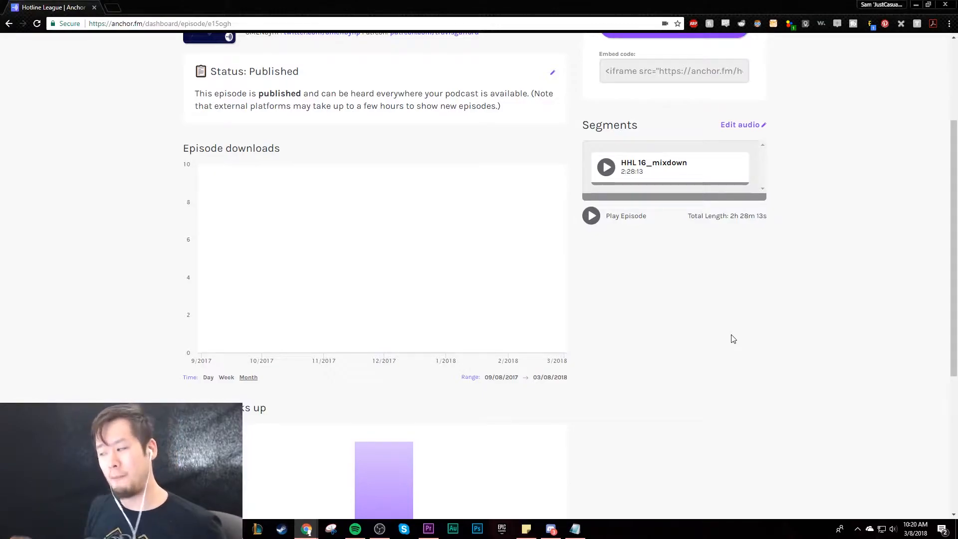
scroll(738, 344, "up", 3)
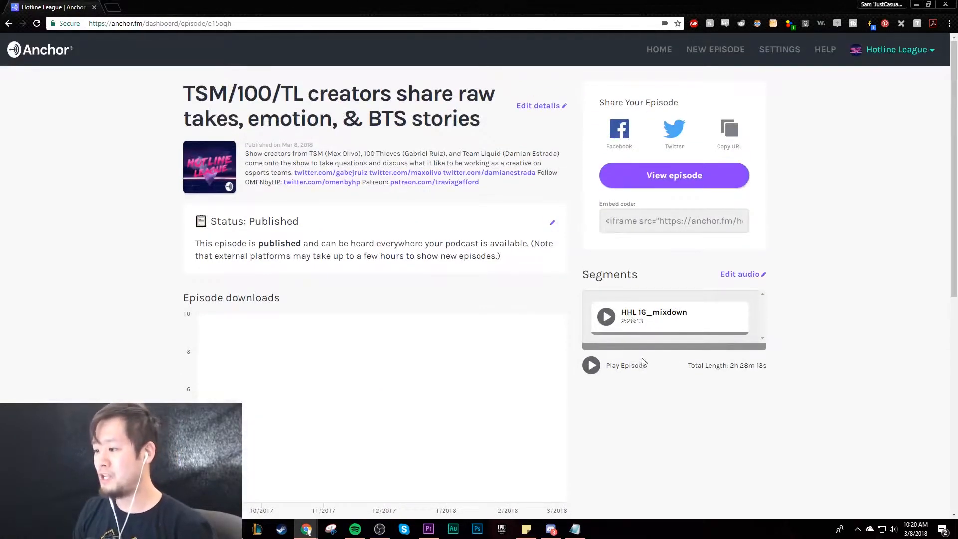
scroll(846, 255, "down", 1)
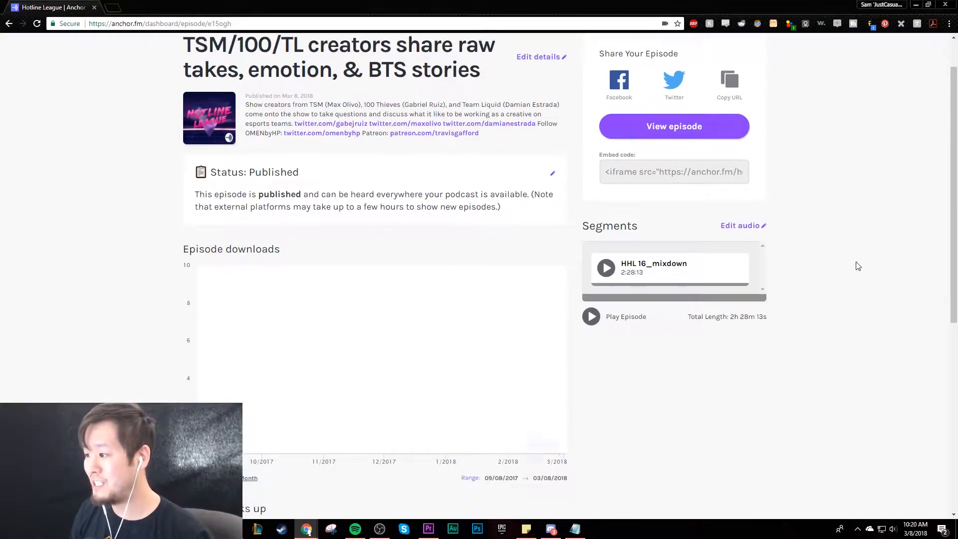
- View the episode's public page, play its audio briefly and close the page
left_click(701, 126)
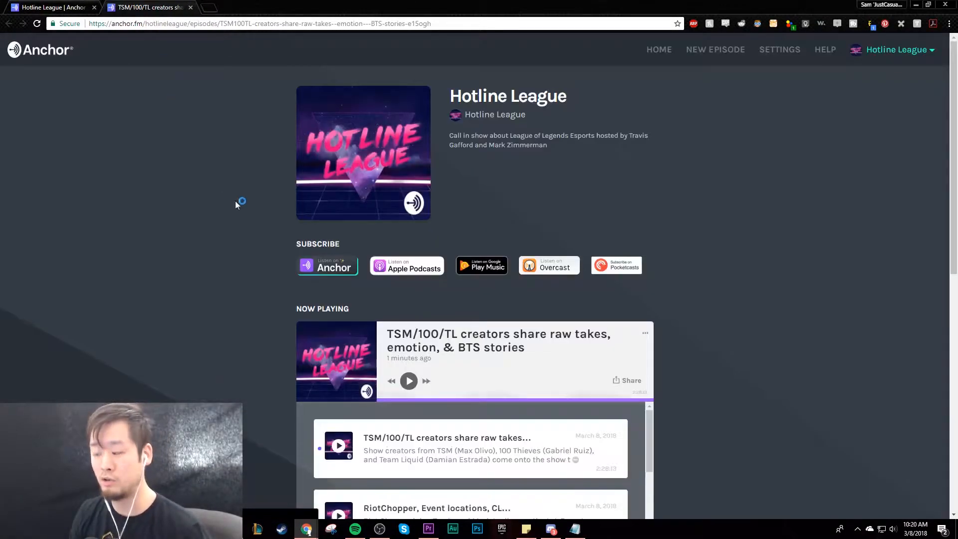
scroll(250, 262, "down", 2)
left_click(408, 281)
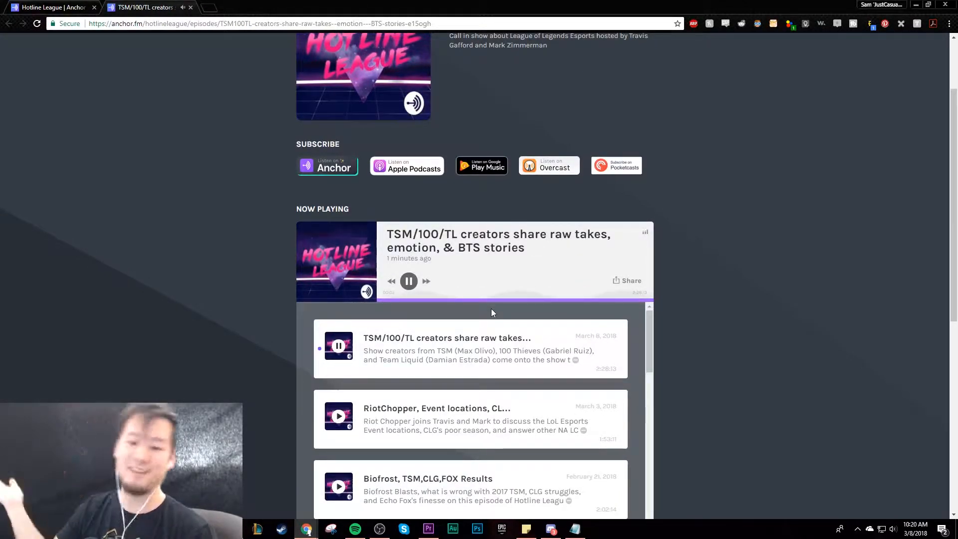
left_click(409, 282)
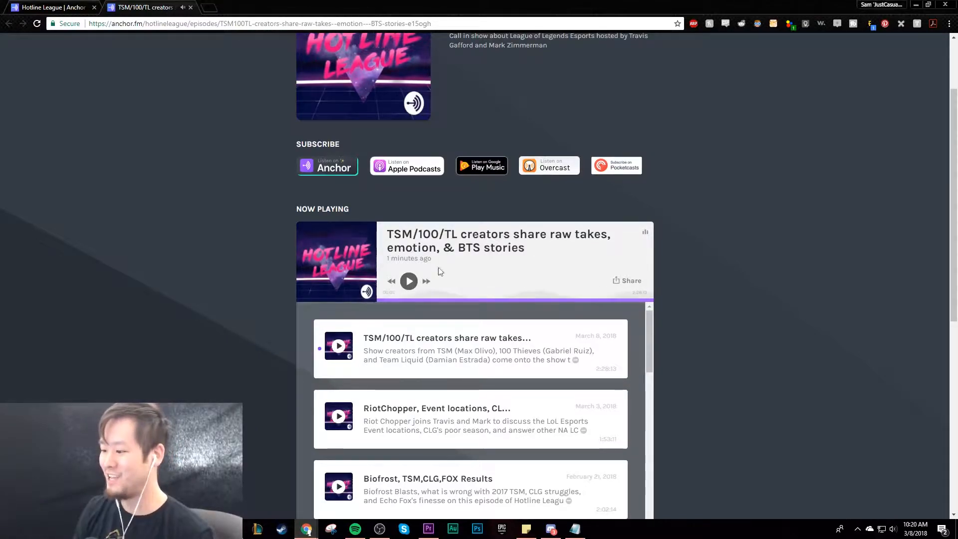
left_click(191, 8)
- Read the episode's status note about availability and the delay on external platforms
left_click_drag(196, 195, 539, 211)
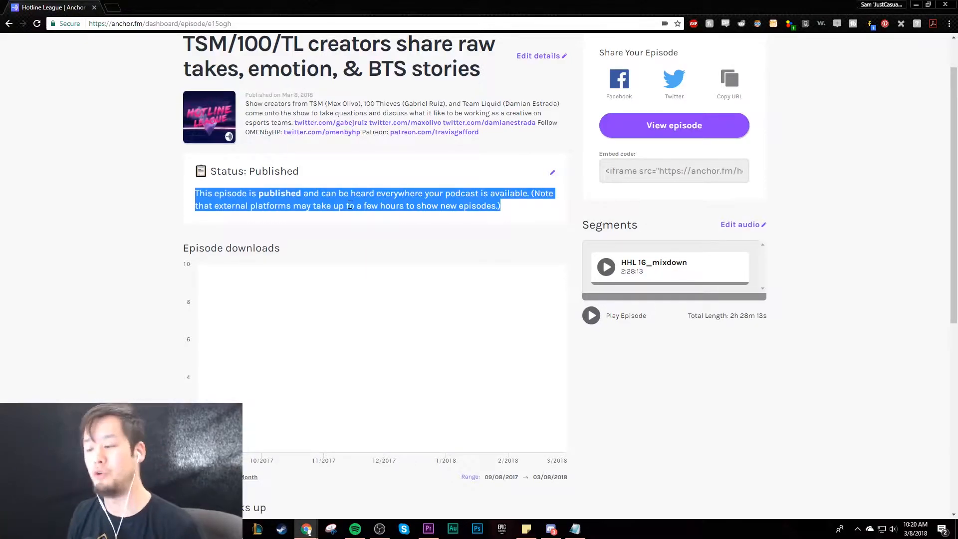
left_click(311, 200)
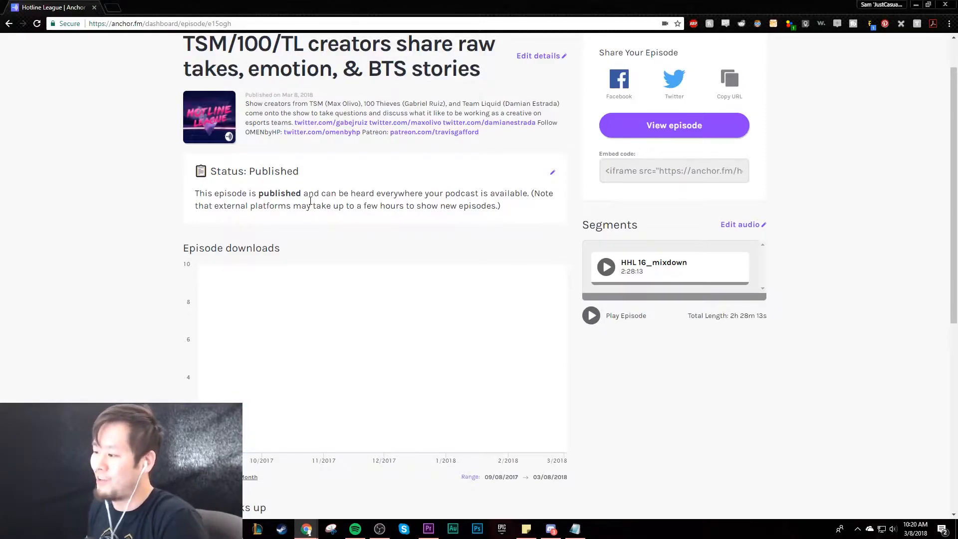
left_click_drag(364, 205, 404, 205)
left_click(402, 206)
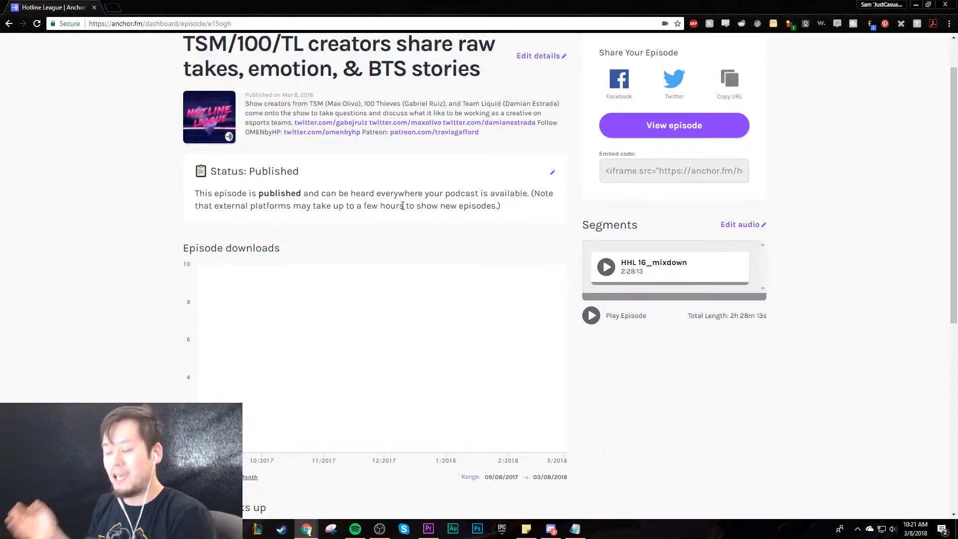